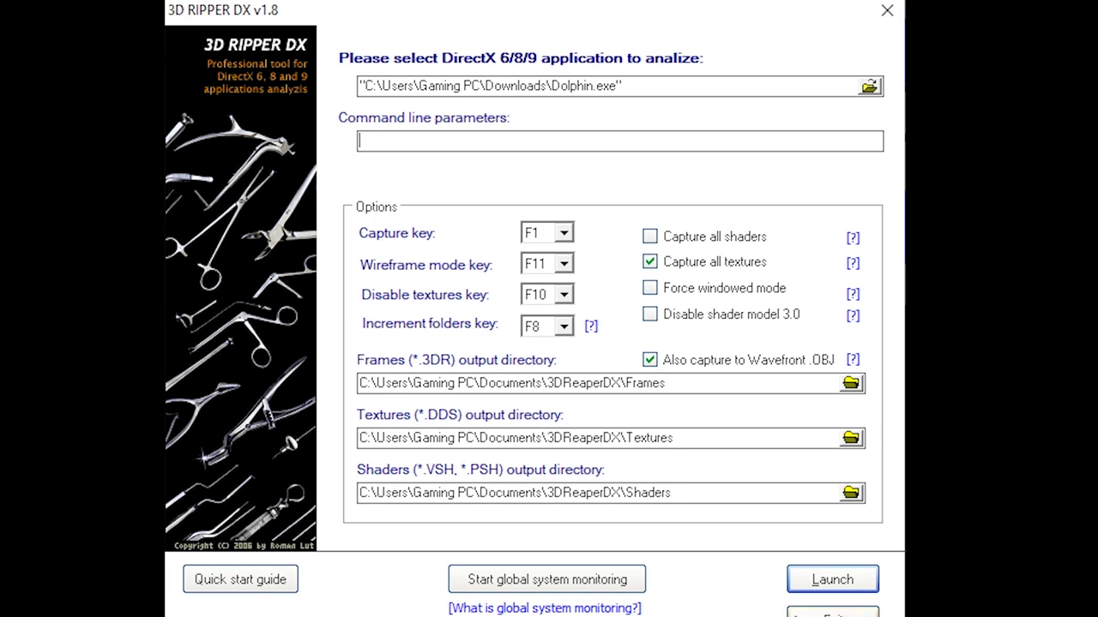
Launch Dolphin.exe from 3D Ripper DX without command line parameters and refresh the emulator's game list
{"action": "left_click", "coordinate": [833, 581]}
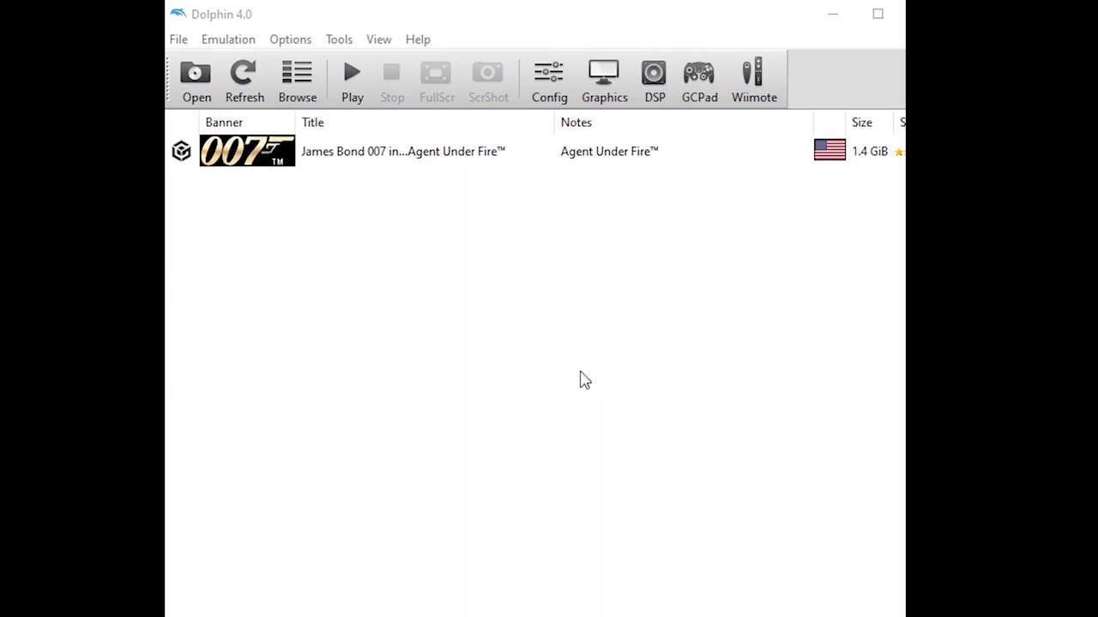
{"action": "left_click", "coordinate": [245, 81]}
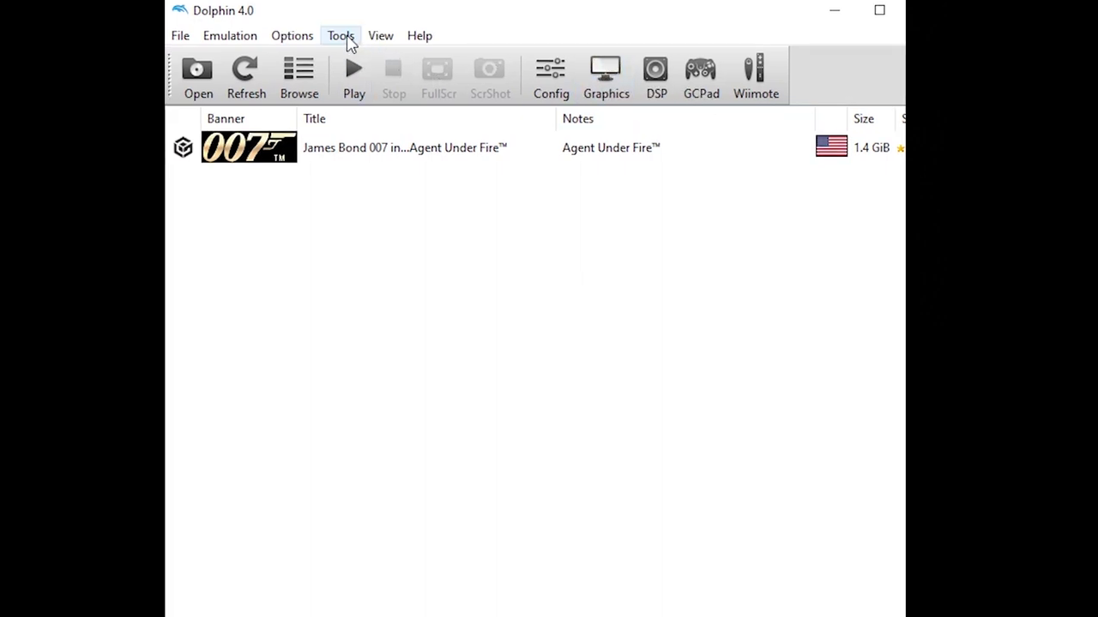
{"action": "left_click", "coordinate": [346, 38]}
{"action": "left_click", "coordinate": [714, 254]}
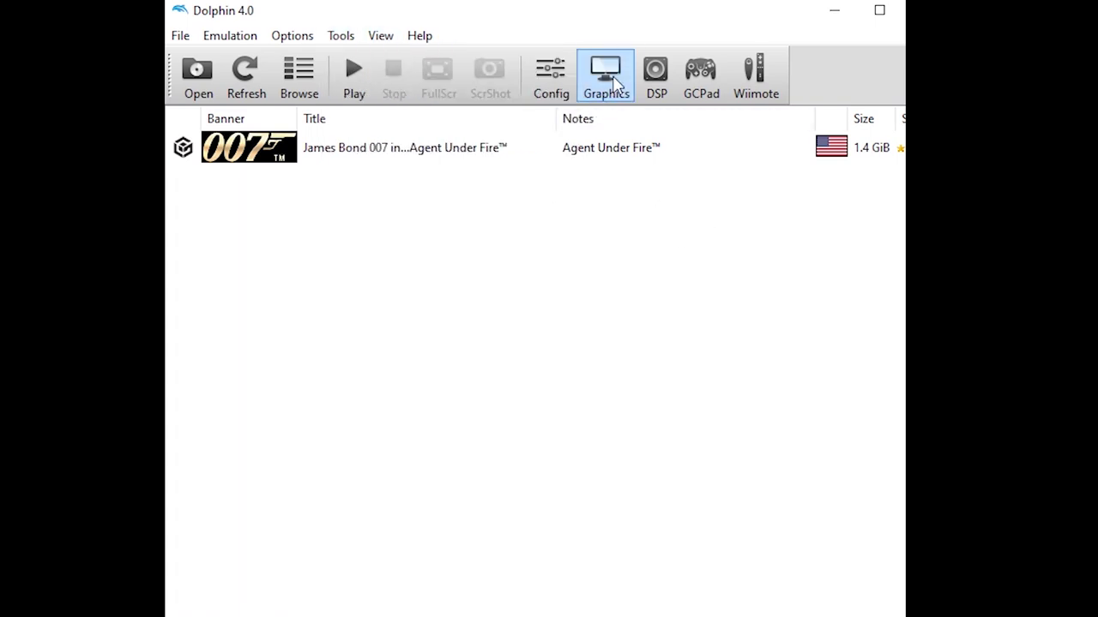
Set the emulator's graphics backend to Direct3D9 (deprecated) and close the graphics configuration
{"action": "left_click", "coordinate": [604, 75]}
{"action": "left_click_drag", "start_coordinate": [613, 39], "coordinate": [613, 33]}
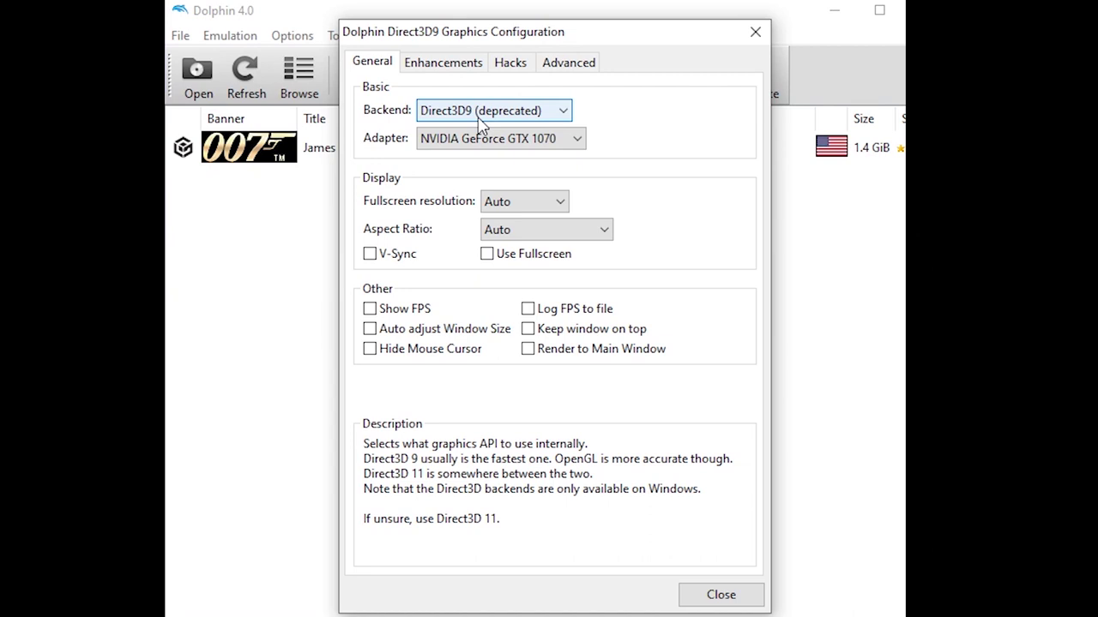
{"action": "left_click", "coordinate": [480, 112]}
{"action": "left_click", "coordinate": [509, 134]}
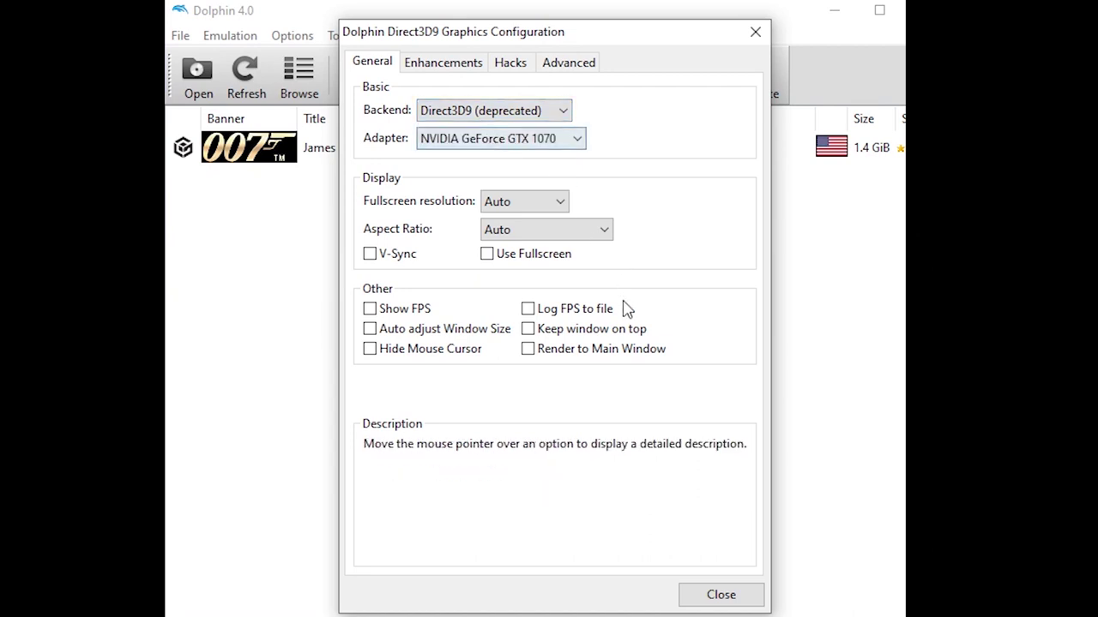
{"action": "left_click", "coordinate": [709, 598]}
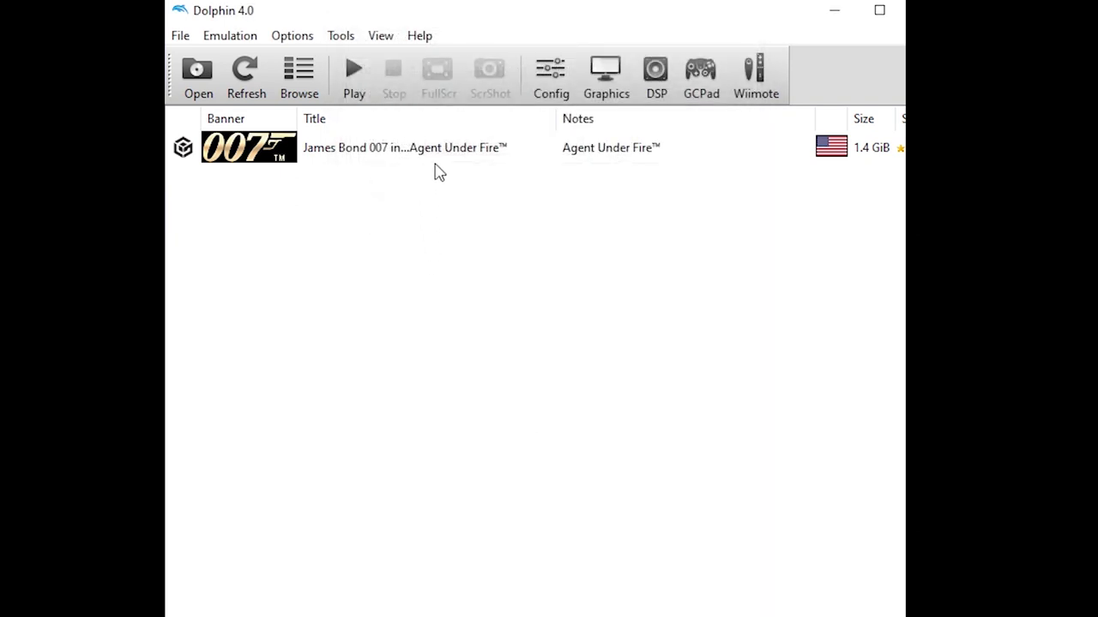
Start the game James Bond 007 in Agent Under Fire from the game list
{"action": "left_click", "coordinate": [420, 147]}
{"action": "left_click", "coordinate": [354, 77]}
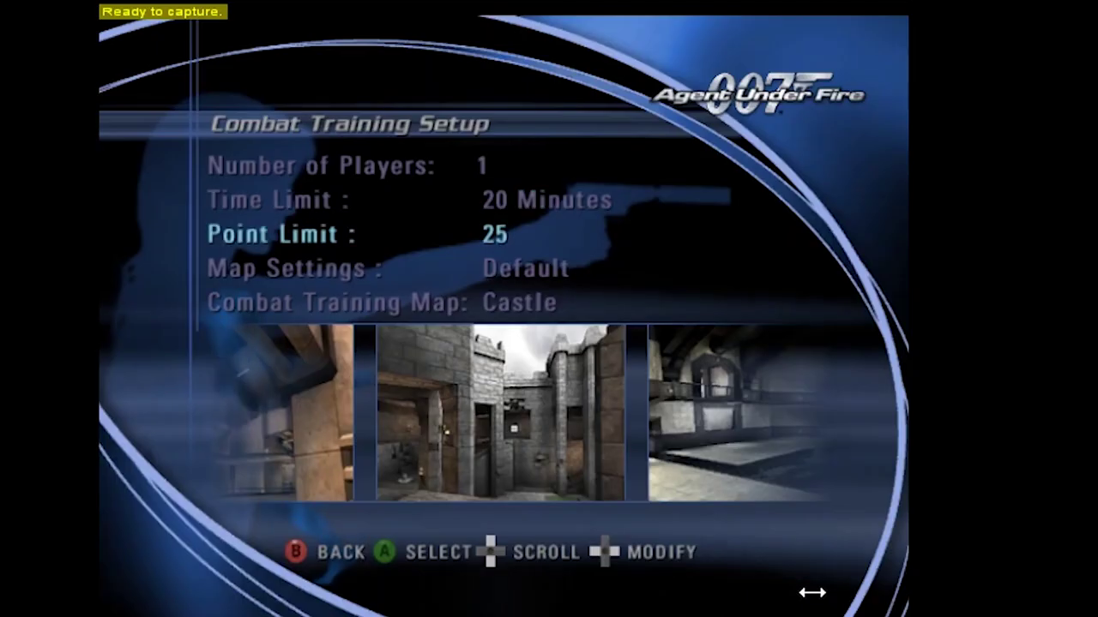
{"action": "key", "text": "Down"}
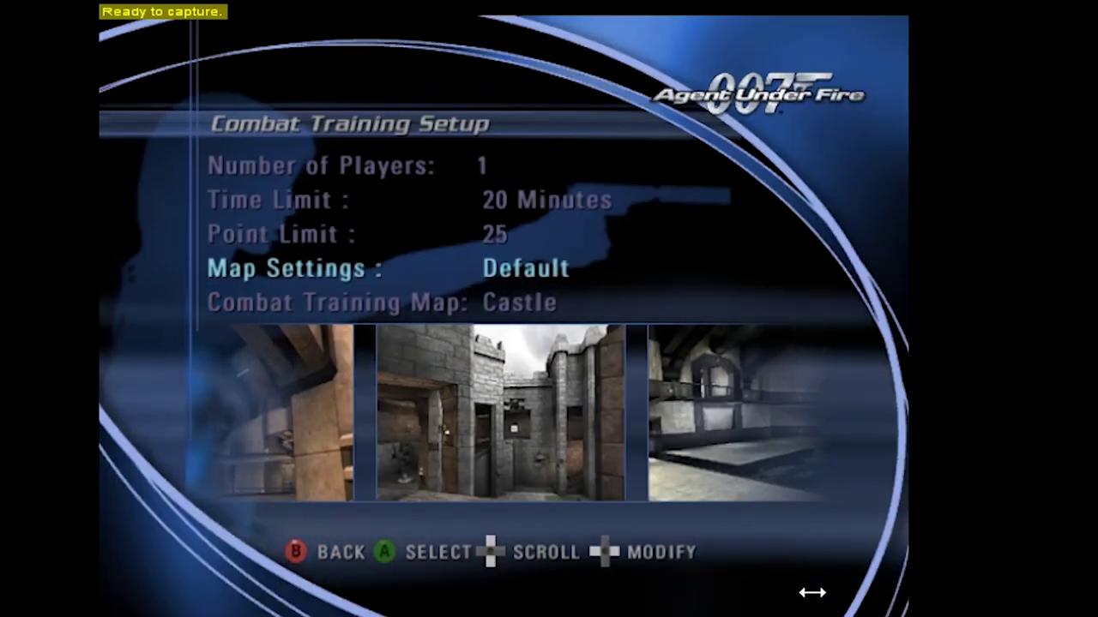
{"action": "key", "text": "Up"}
{"action": "key", "text": "Up"}
{"action": "key", "text": "Up"}
{"action": "key", "text": "Down"}
{"action": "key", "text": "Down"}
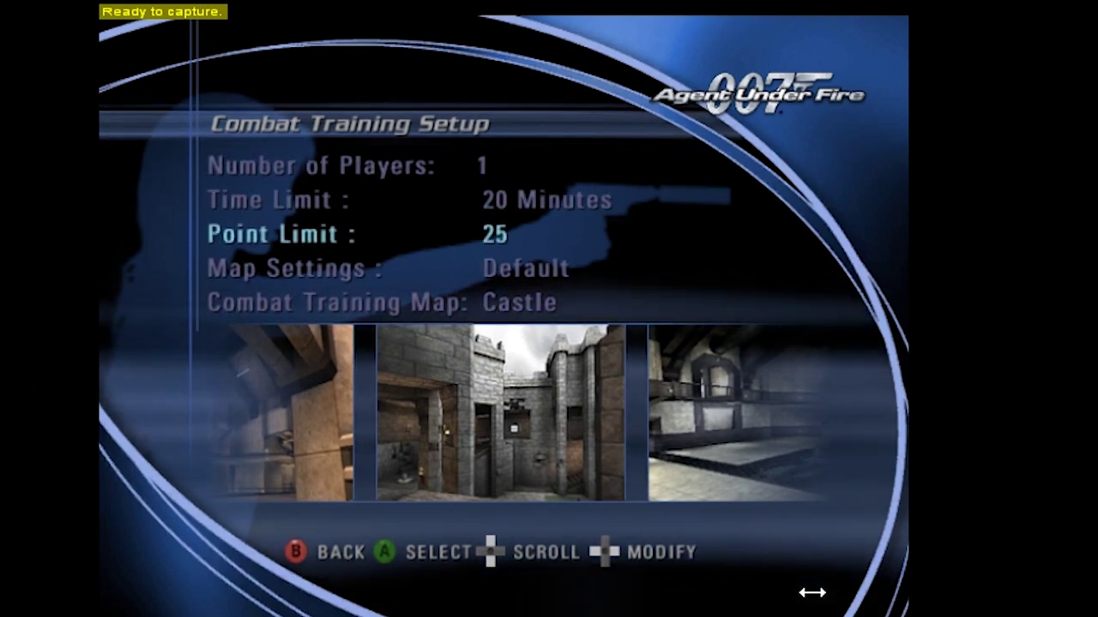
{"action": "key", "text": "Down"}
{"action": "key", "text": "Down"}
{"action": "key", "text": "Up"}
{"action": "key", "text": "Up"}
{"action": "key", "text": "Up"}
{"action": "key", "text": "Down"}
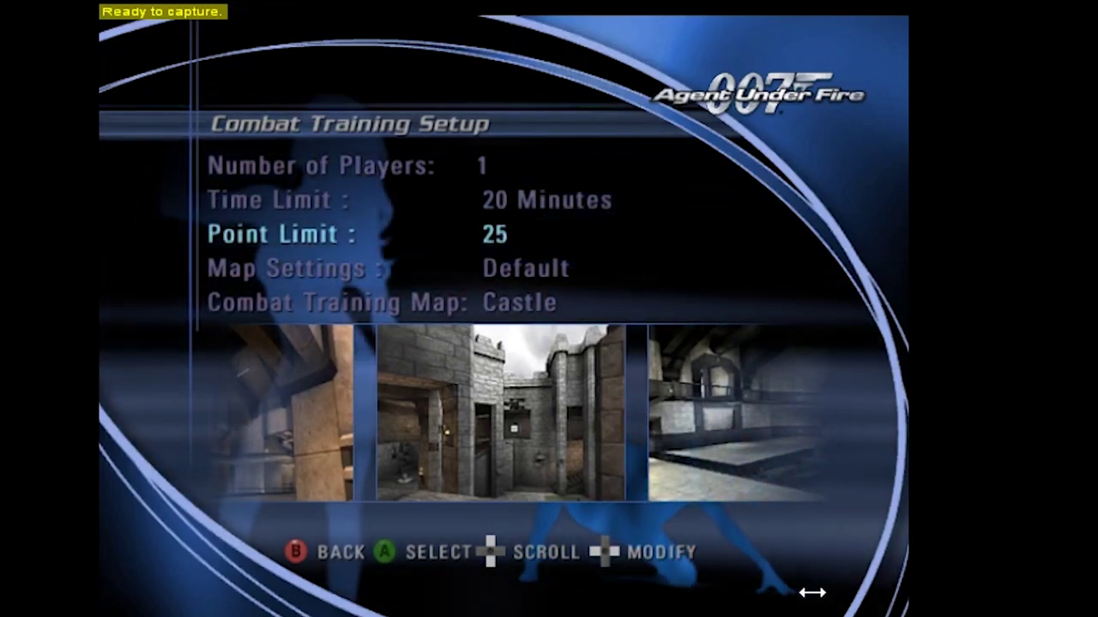
{"action": "key", "text": "Up"}
{"action": "key", "text": "Up"}
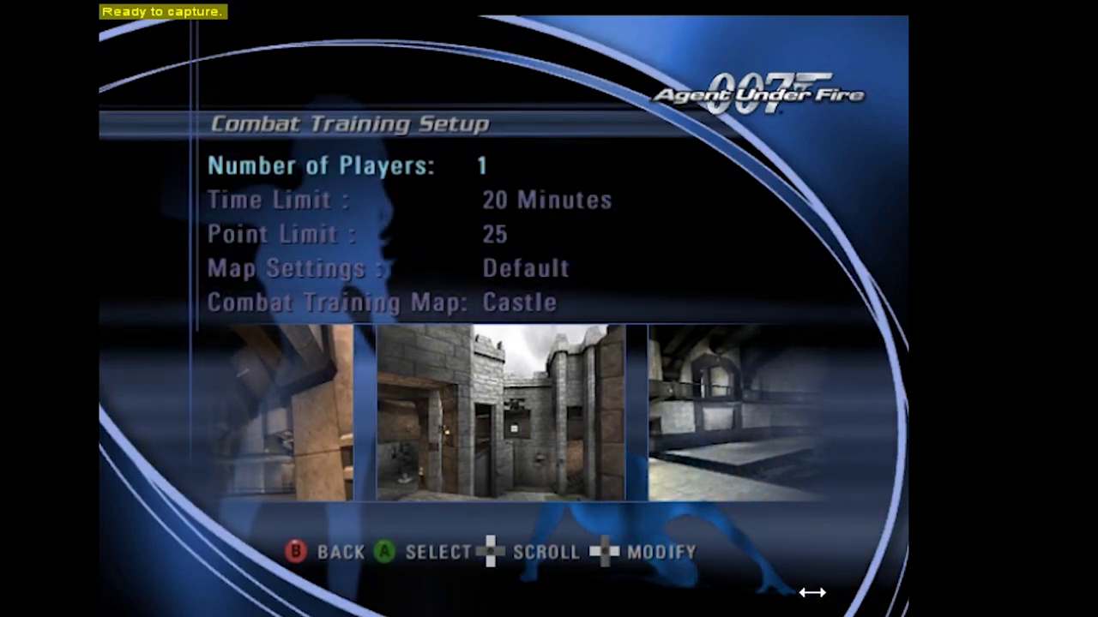
{"action": "key", "text": "Down"}
{"action": "key", "text": "Down"}
{"action": "key", "text": "Down"}
{"action": "key", "text": "Up"}
{"action": "key", "text": "Up"}
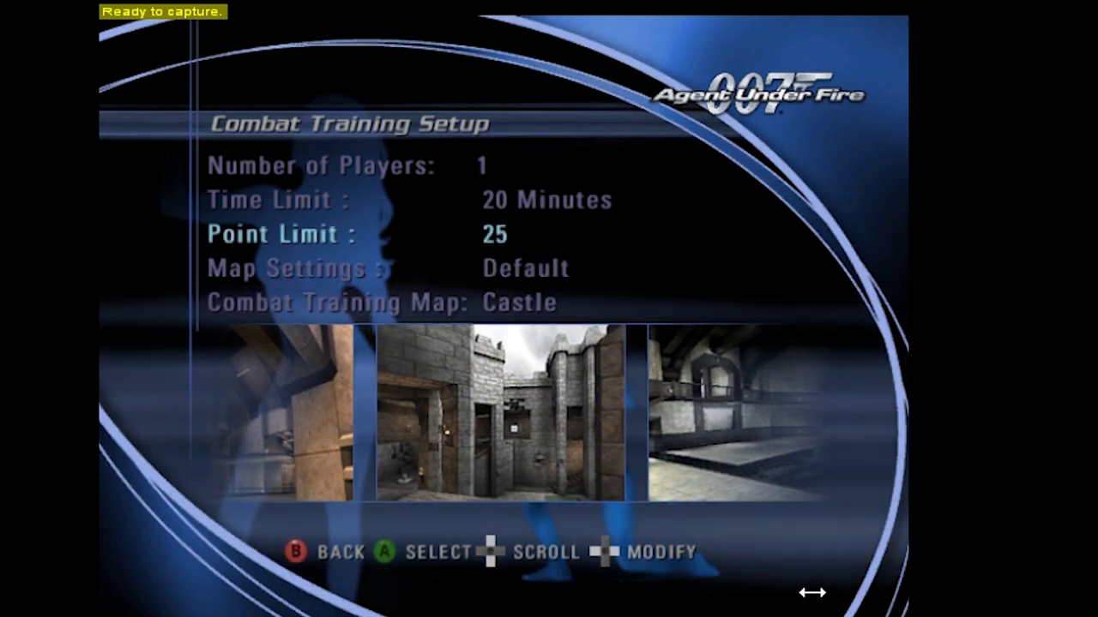
{"action": "key", "text": "Down"}
{"action": "key", "text": "Down"}
{"action": "key", "text": "Down"}
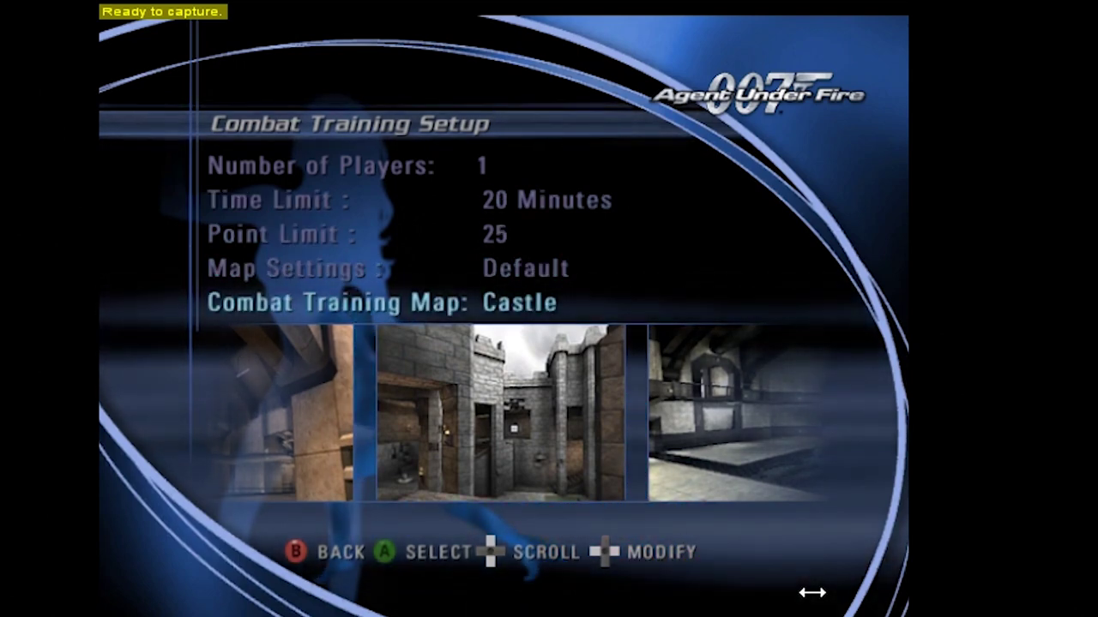
{"action": "key", "text": "Up"}
{"action": "key", "text": "Up"}
{"action": "key", "text": "Up"}
{"action": "key", "text": "Up"}
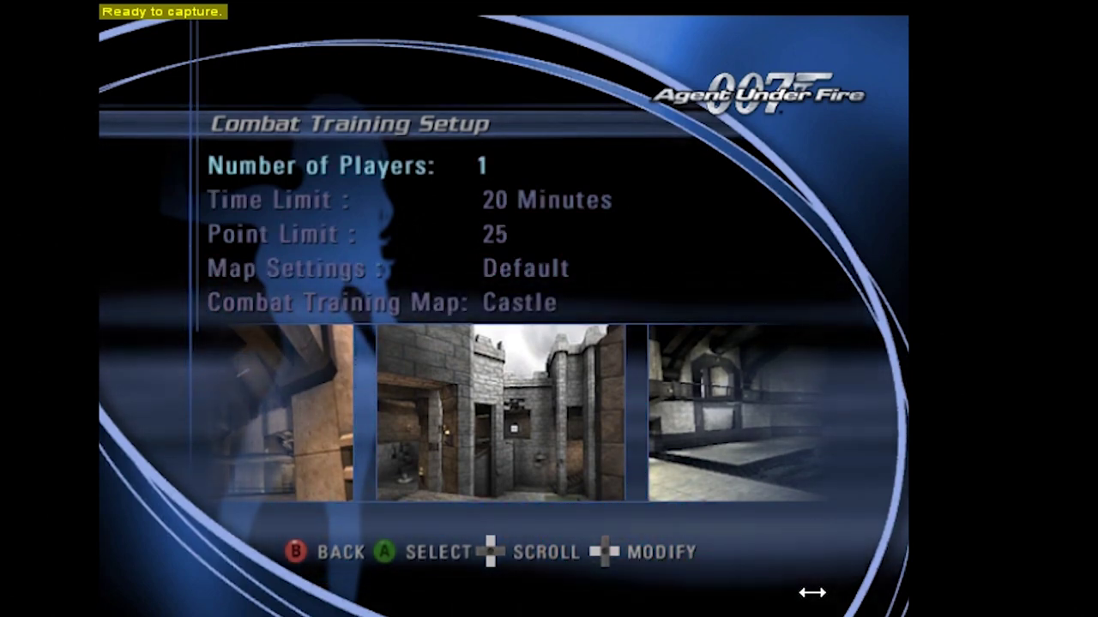
Start a one-player combat training match on the Castle map with the Haverrock Ruins location
{"action": "key", "text": "Return"}
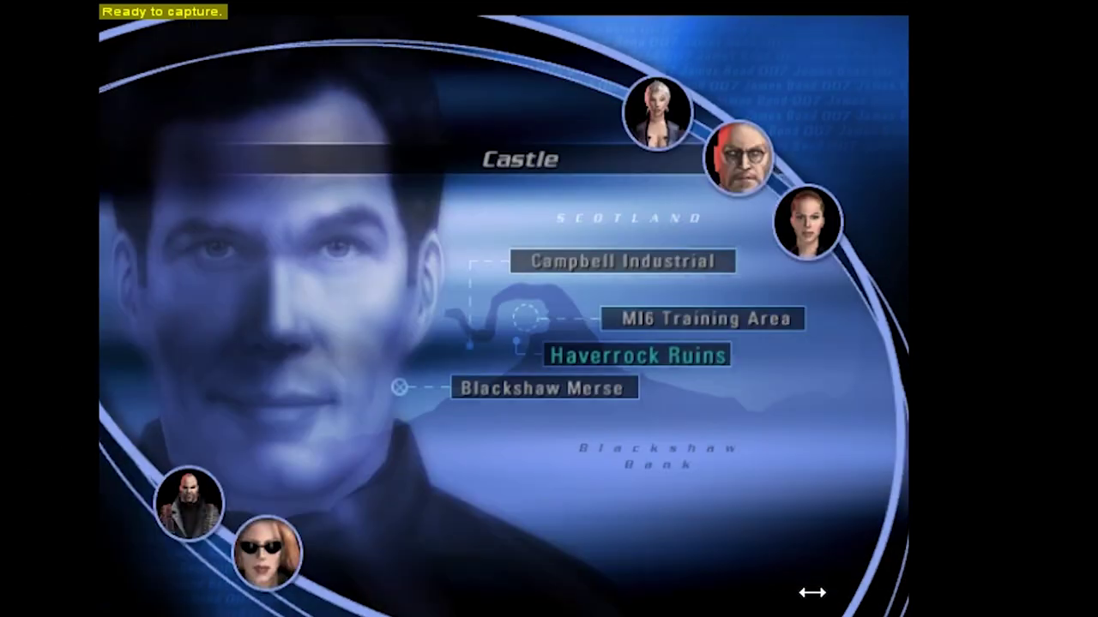
{"action": "key", "text": "Return"}
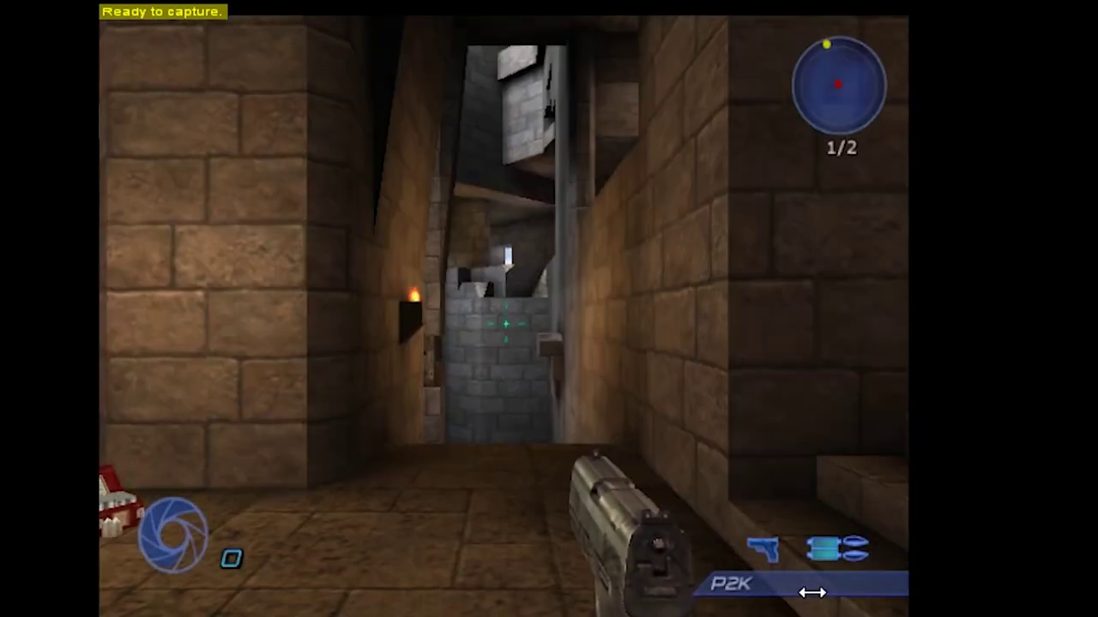
Explore the Castle map, looking over its corridors and courtyard with the G-Launcher equipped
{"action": "key", "text": "Up"}
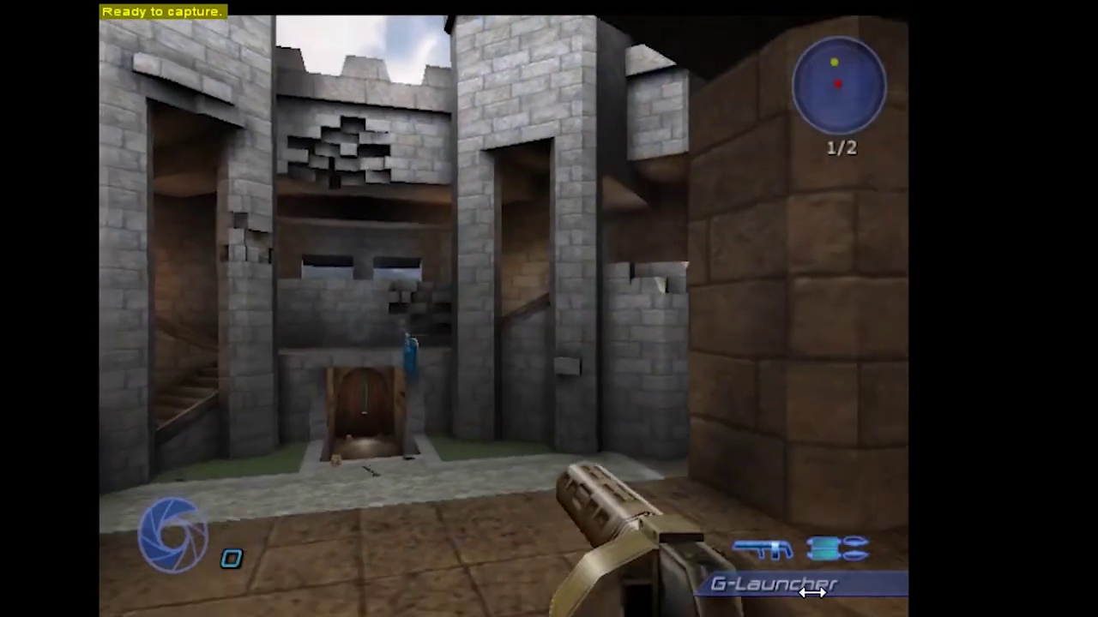
{"action": "key", "text": "Down"}
{"action": "key", "text": "Left"}
{"action": "key", "text": "Right"}
{"action": "key", "text": "Left"}
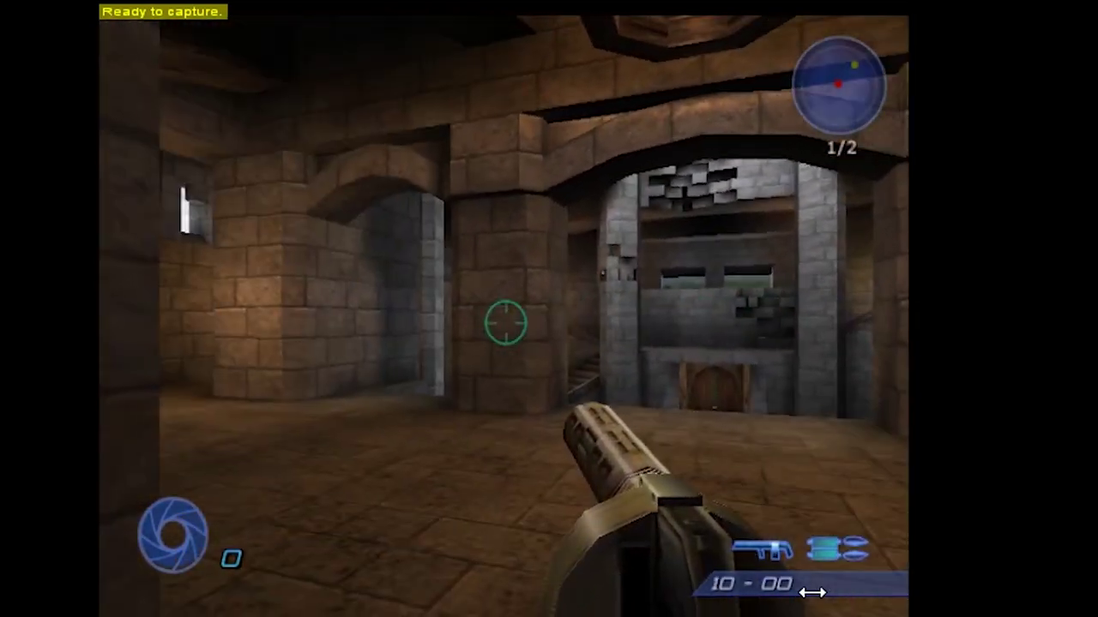
{"action": "key", "text": "Left"}
{"action": "key", "text": "Up"}
{"action": "key", "text": "Right"}
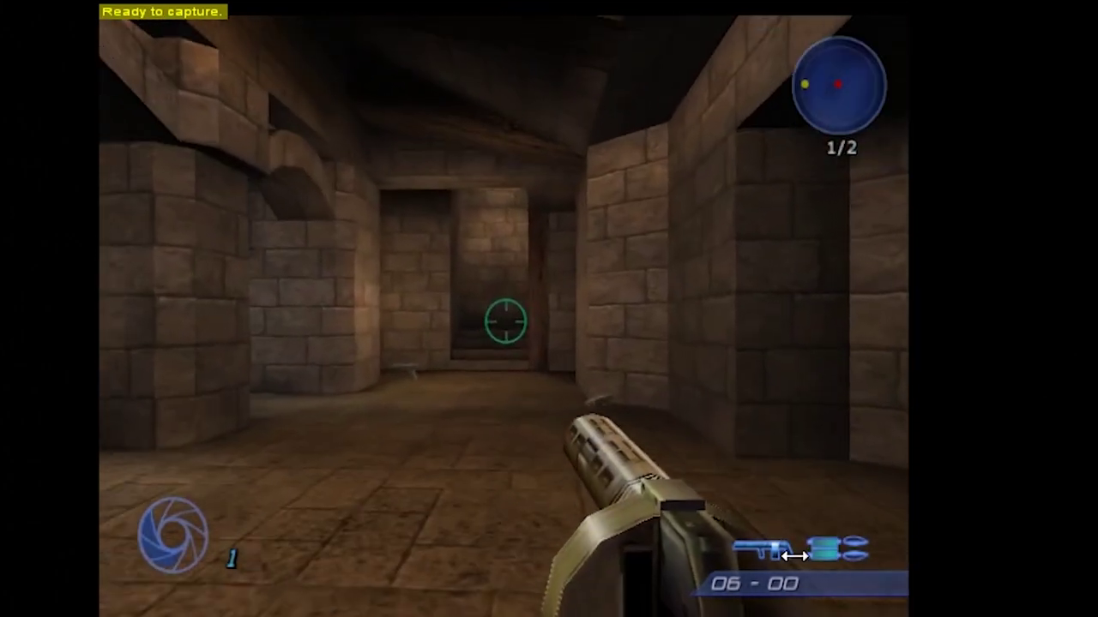
{"action": "key", "text": "Up"}
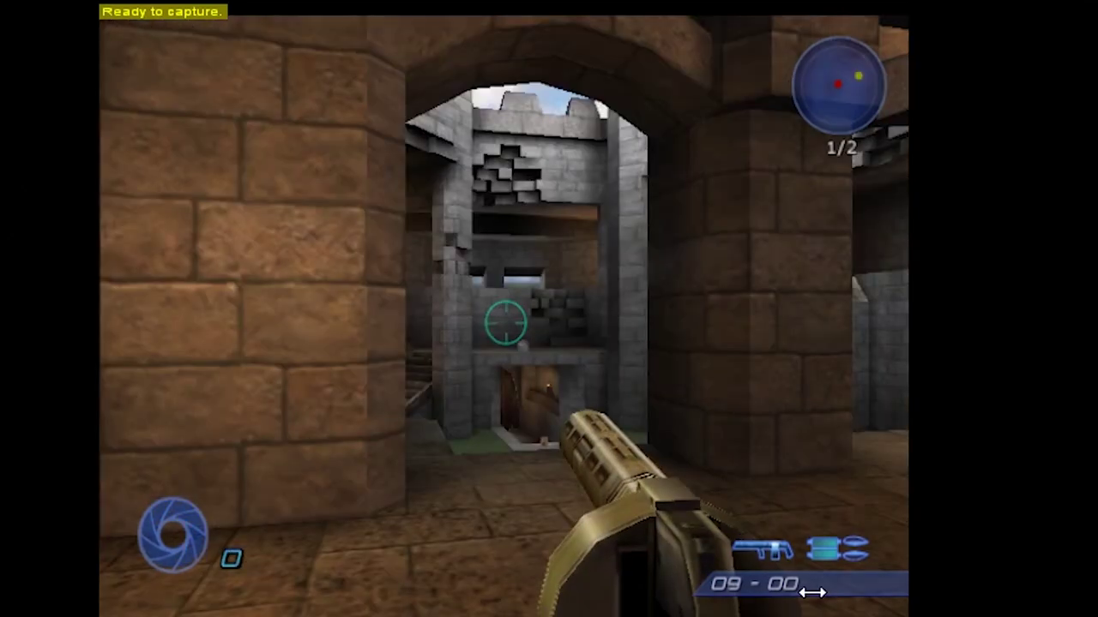
Advance along the castle hall, shoot the bot beside the far steps and turn back toward the courtyard
{"action": "key", "text": "Right"}
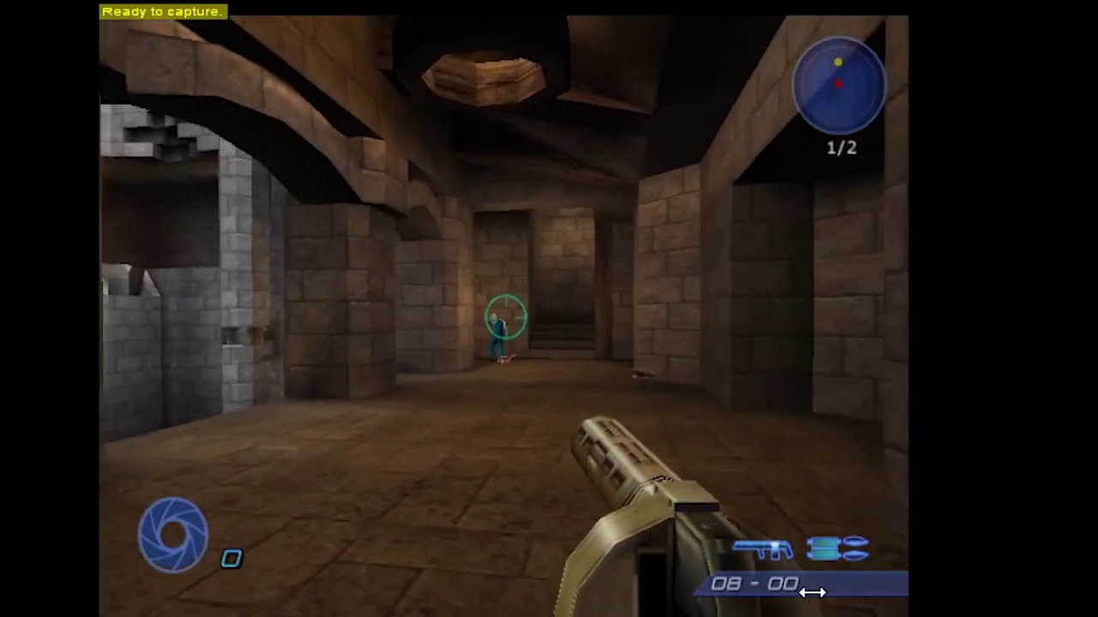
{"action": "key", "text": "Up"}
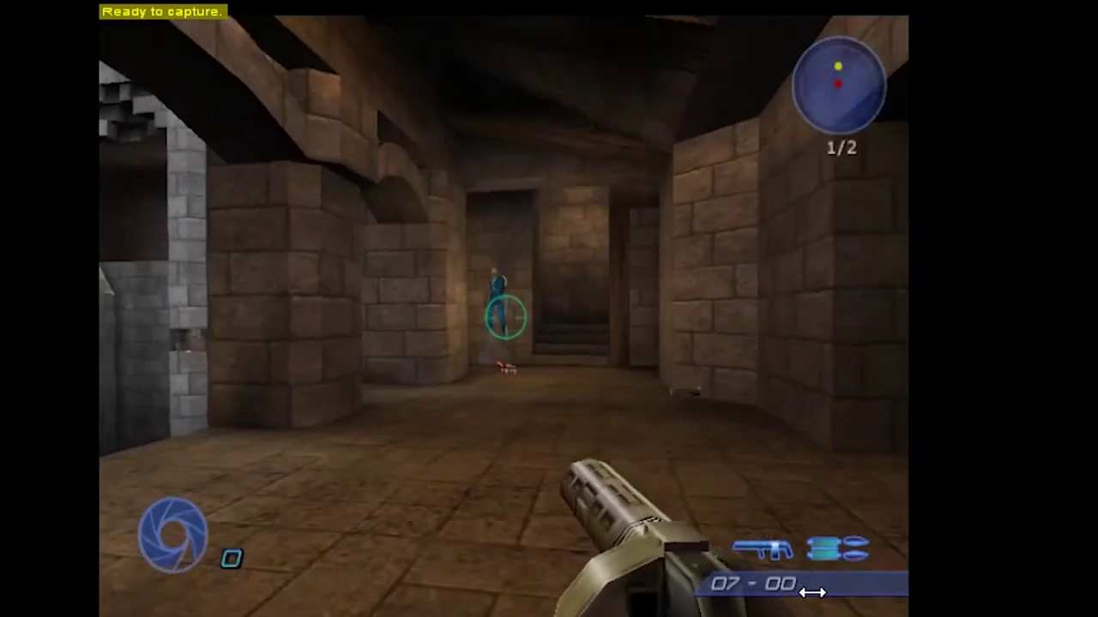
{"action": "key", "text": "space"}
{"action": "key", "text": "Left"}
{"action": "key", "text": "Left"}
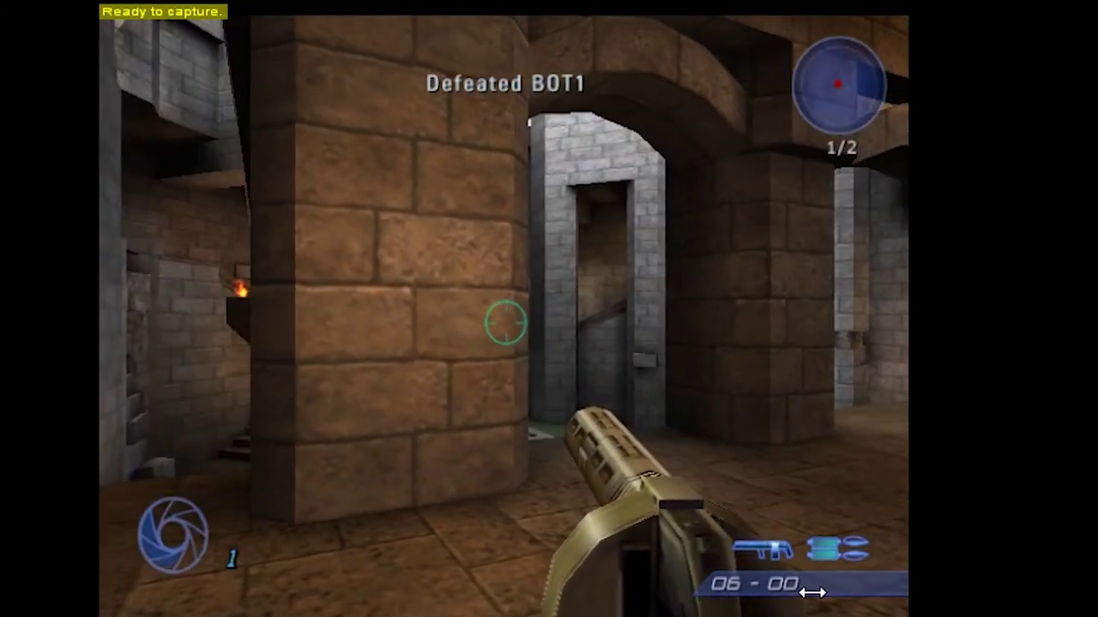
{"action": "key", "text": "Right"}
{"action": "key", "text": "Left"}
{"action": "key", "text": "Up"}
{"action": "key", "text": "Down"}
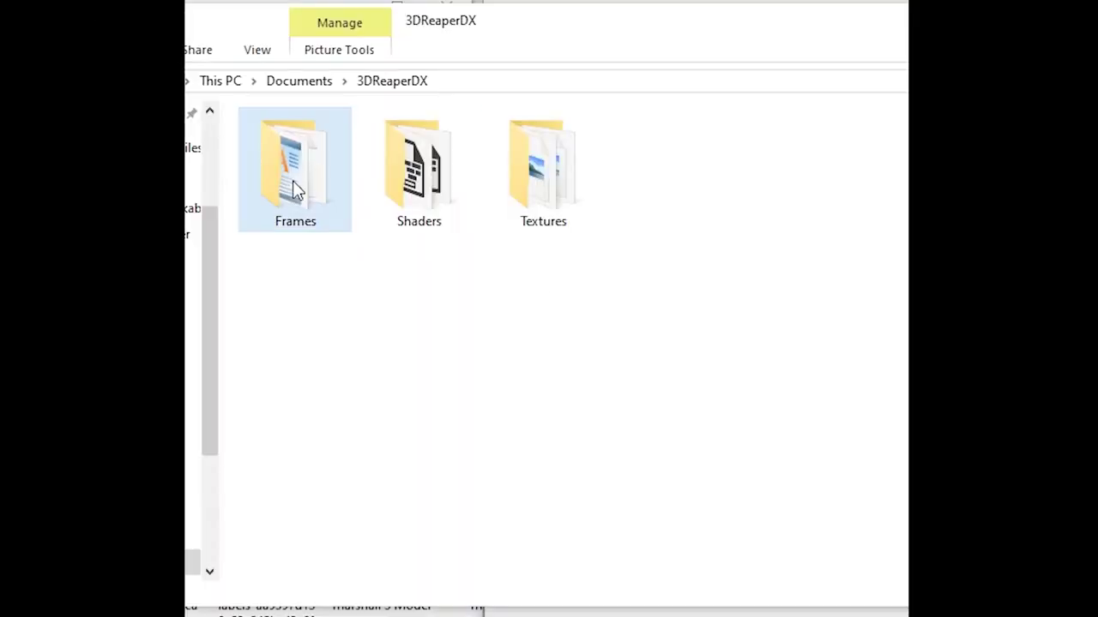
Move all captured texture files from the Textures folder of 3DReaperDX into its Frames folder
{"action": "left_click", "coordinate": [288, 184]}
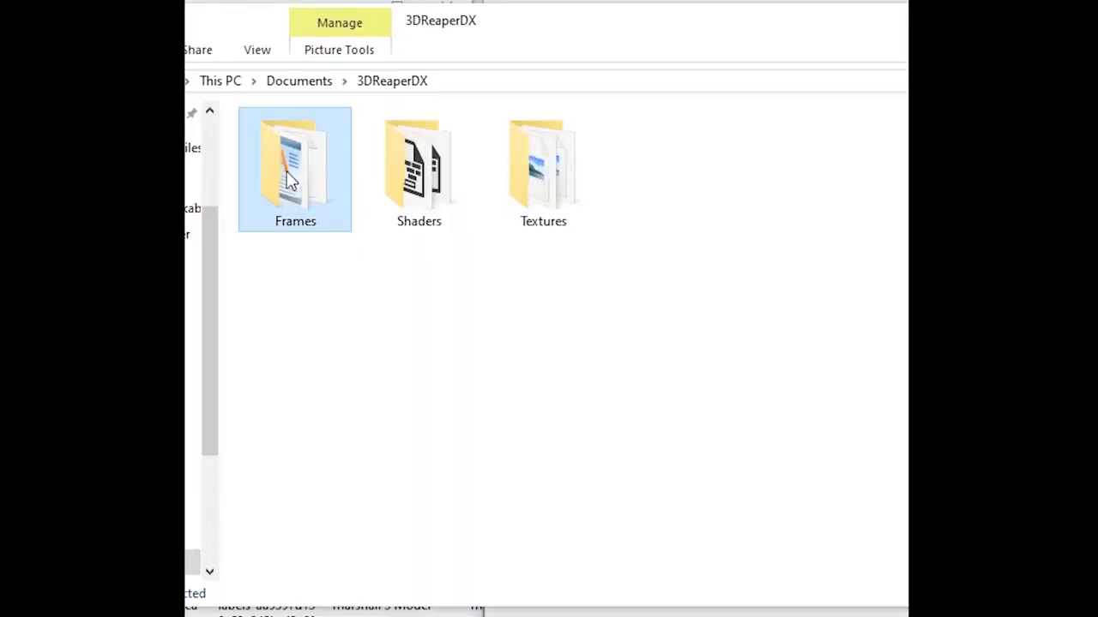
{"action": "left_click", "coordinate": [410, 176]}
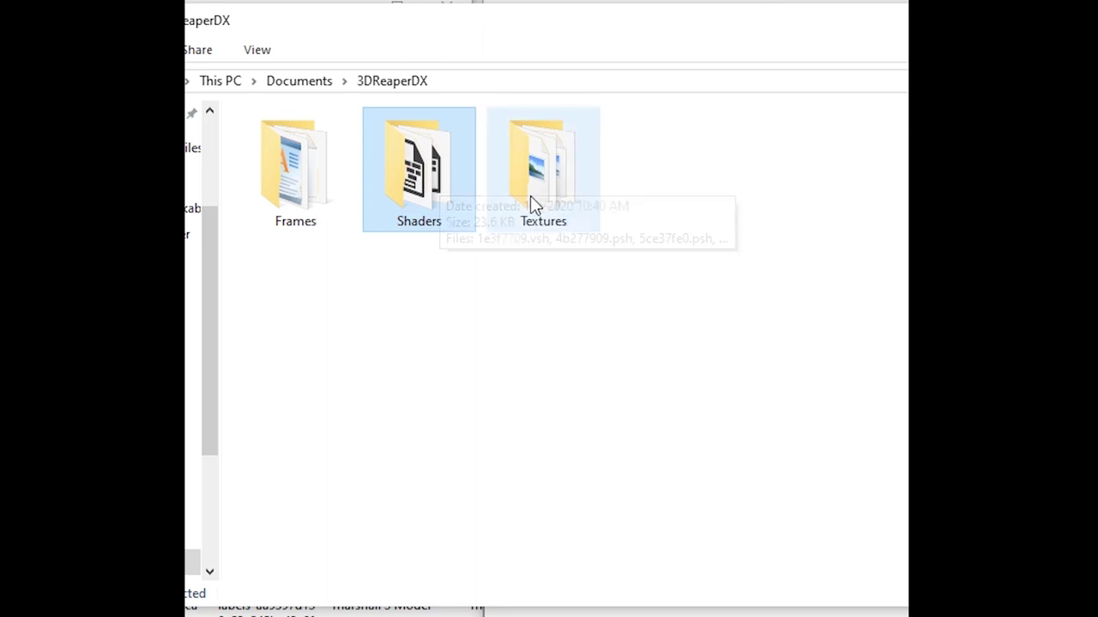
{"action": "double_click", "coordinate": [553, 174]}
{"action": "scroll", "coordinate": [515, 163], "scroll_direction": "down", "scroll_amount": 5}
{"action": "scroll", "coordinate": [506, 153], "scroll_direction": "down", "scroll_amount": 6}
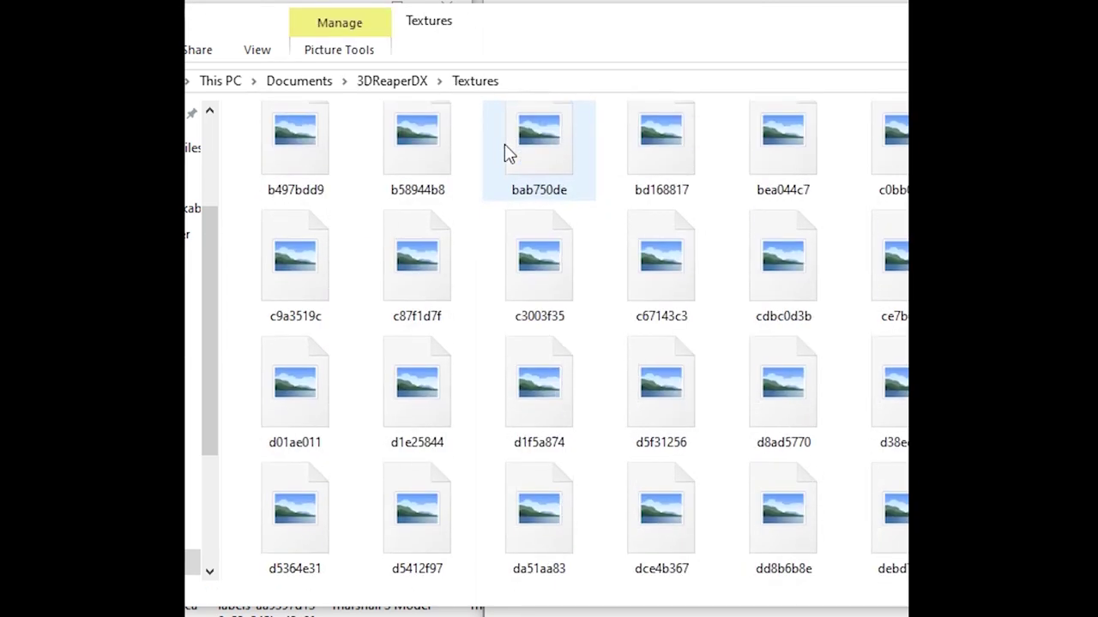
{"action": "scroll", "coordinate": [506, 152], "scroll_direction": "up", "scroll_amount": 4}
{"action": "scroll", "coordinate": [515, 171], "scroll_direction": "up", "scroll_amount": 8}
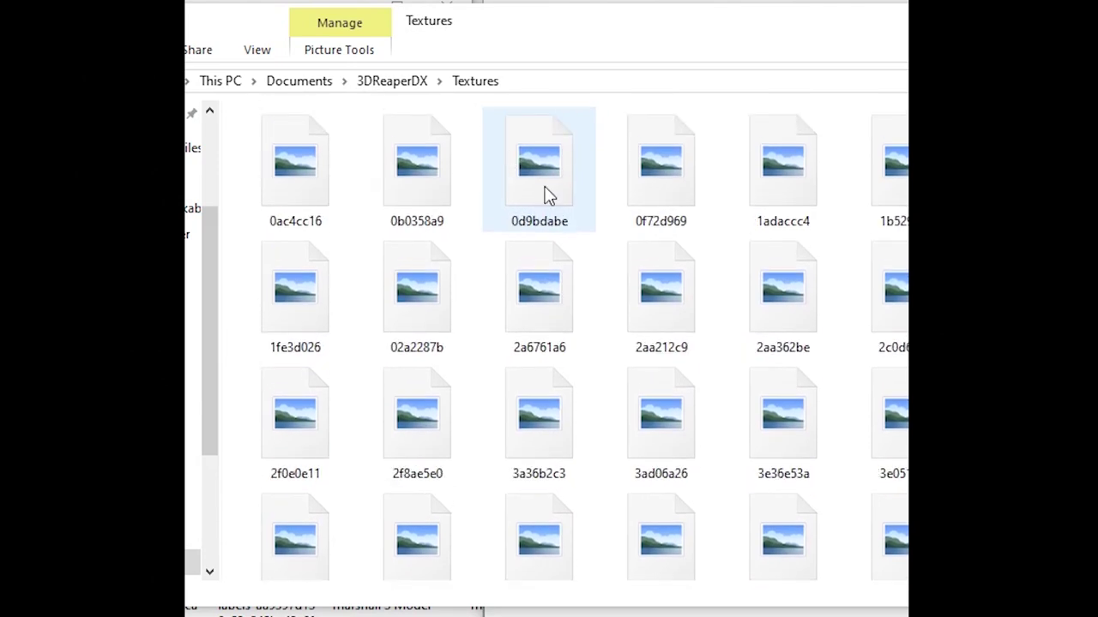
{"action": "key", "text": "ctrl+a"}
{"action": "left_click_drag", "start_coordinate": [483, 184], "coordinate": [295, 175]}
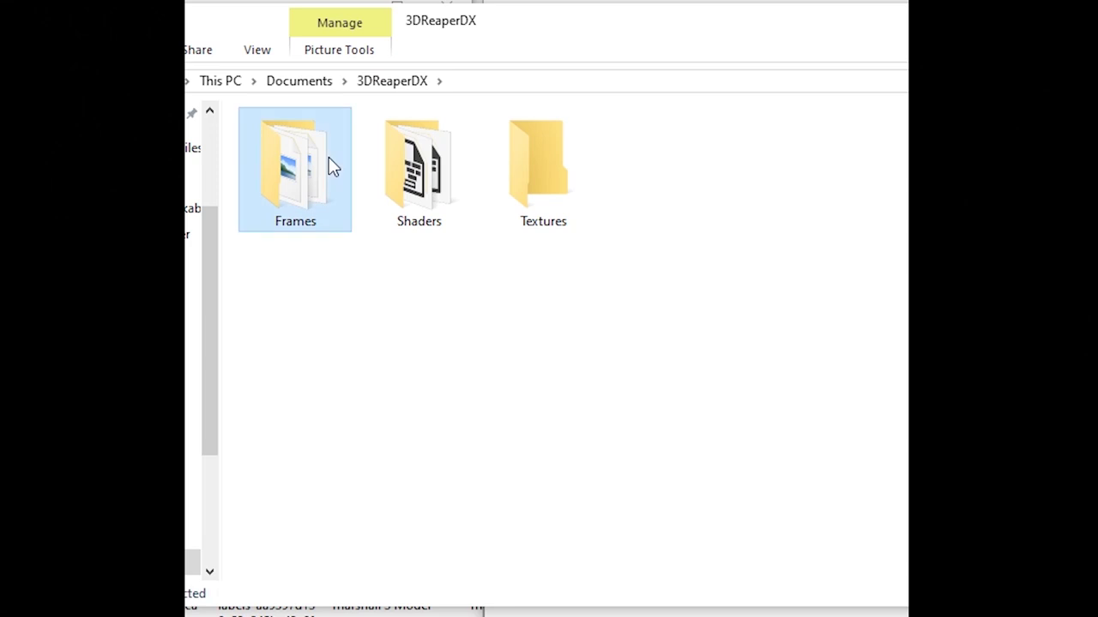
Open the Frames folder and check its files down to the end of the list
{"action": "double_click", "coordinate": [332, 166]}
{"action": "scroll", "coordinate": [815, 400], "scroll_direction": "down", "scroll_amount": 10}
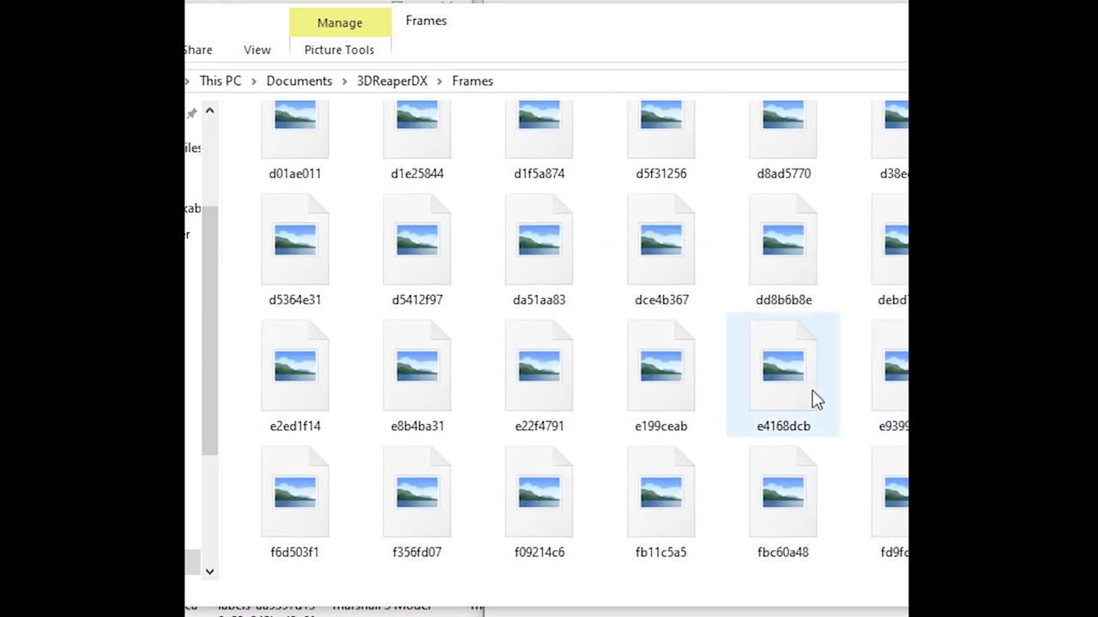
{"action": "scroll", "coordinate": [816, 399], "scroll_direction": "down", "scroll_amount": 1}
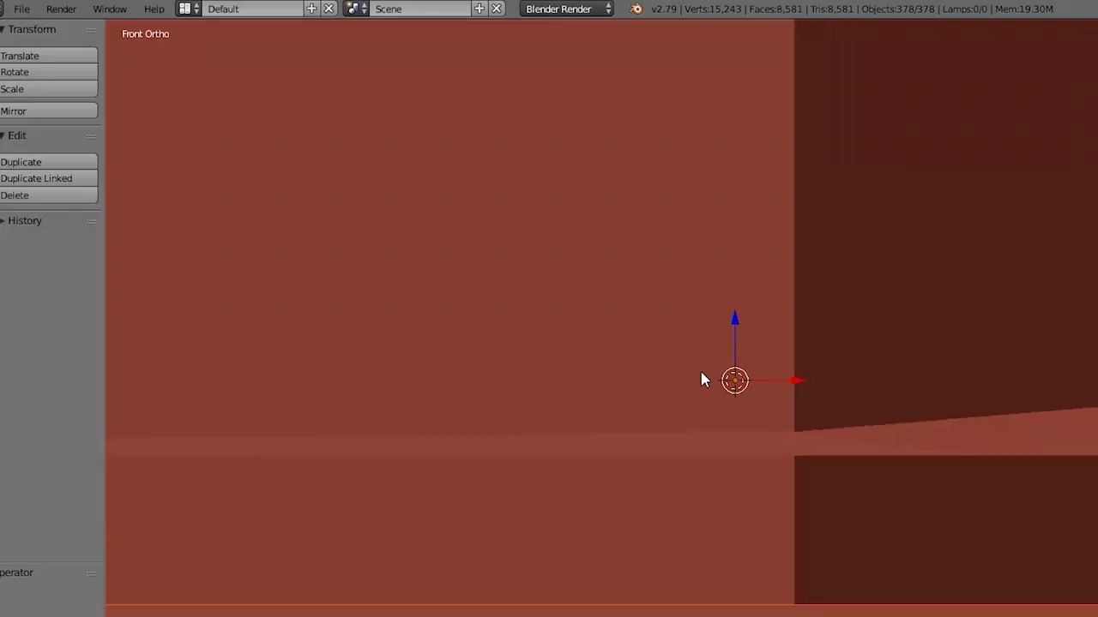
Switch to Blender and scale all objects of the imported castle capture down by a factor of 0.160
{"action": "scroll", "coordinate": [782, 373], "scroll_direction": "down", "scroll_amount": 6}
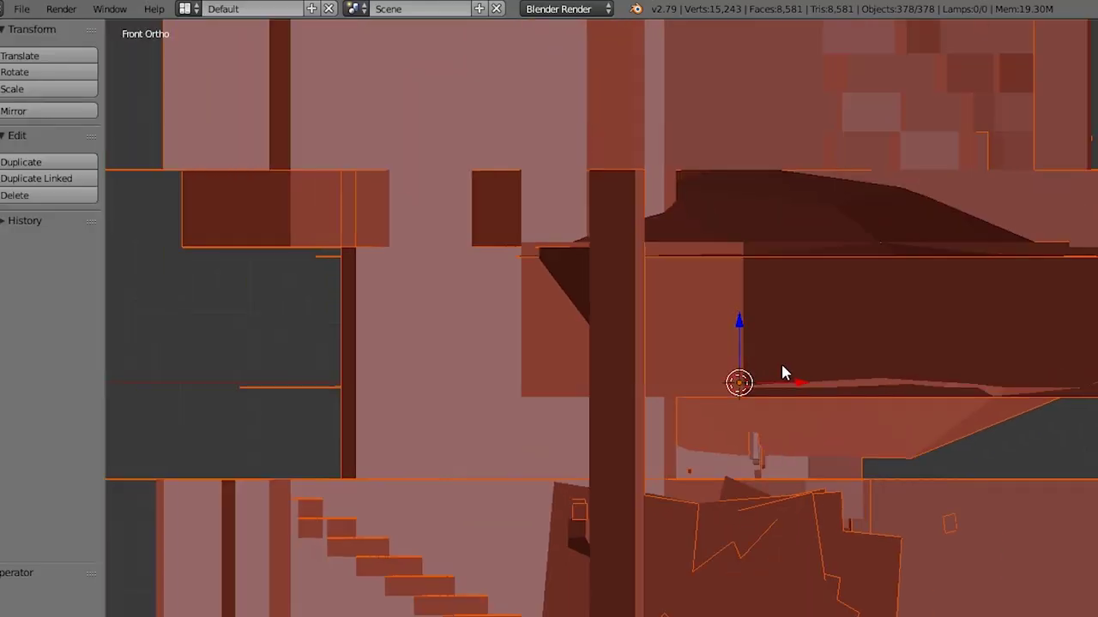
{"action": "key", "text": "a"}
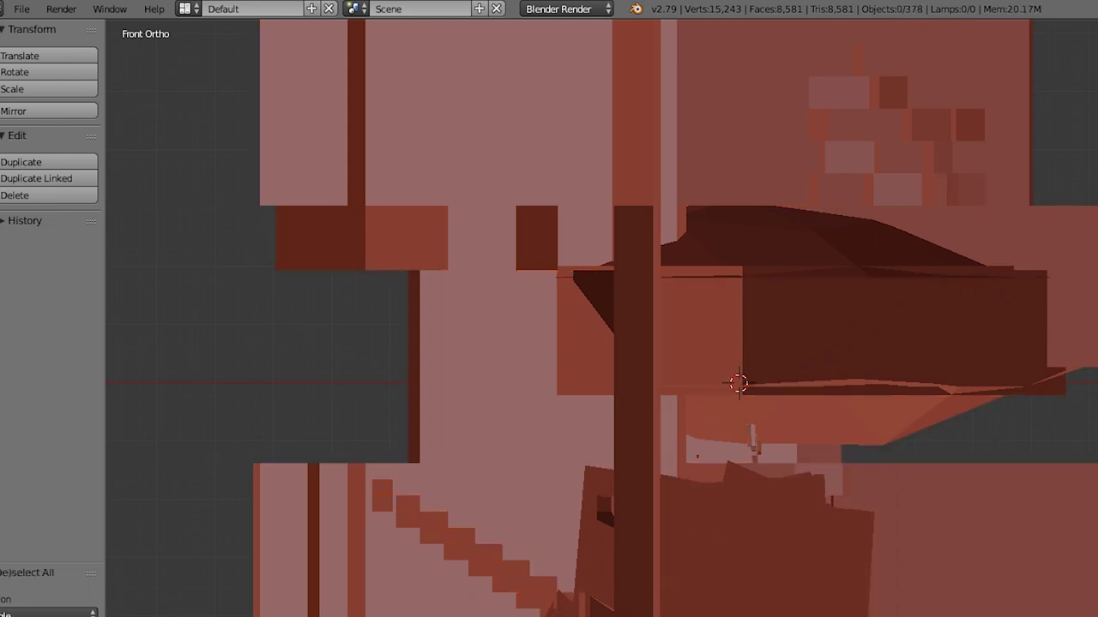
{"action": "key", "text": "a"}
{"action": "key", "text": "s"}
{"action": "left_click", "coordinate": [799, 367]}
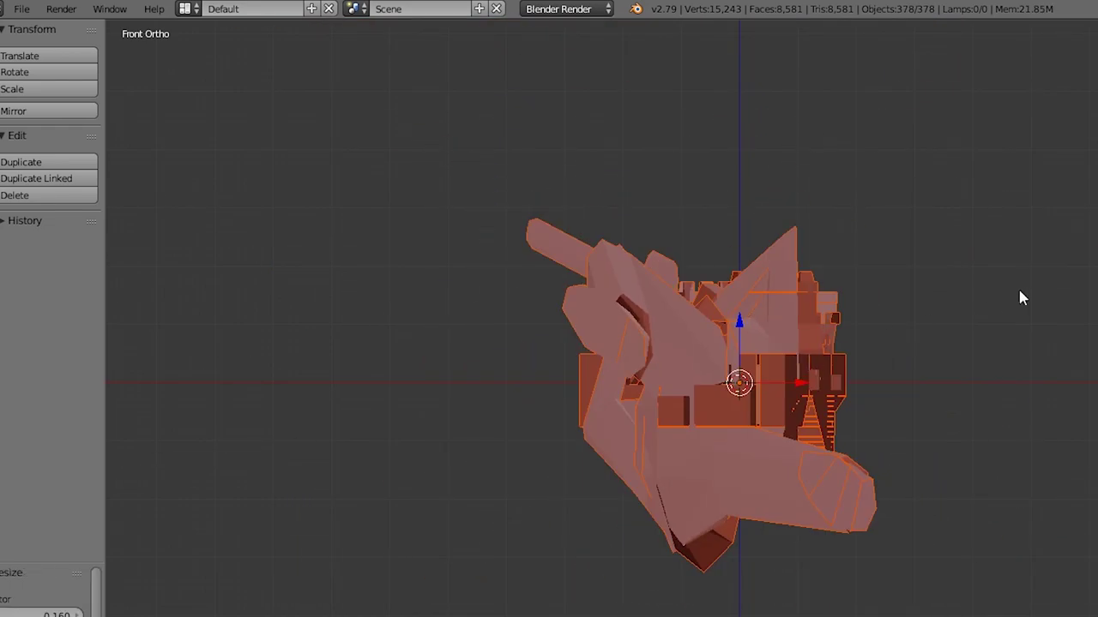
Scale the whole selected castle model down again by a factor of 0.429
{"action": "key", "text": "s"}
{"action": "left_click", "coordinate": [863, 365]}
{"action": "key", "text": "z"}
{"action": "key", "text": "z"}
{"action": "scroll", "coordinate": [852, 396], "scroll_direction": "up", "scroll_amount": 9}
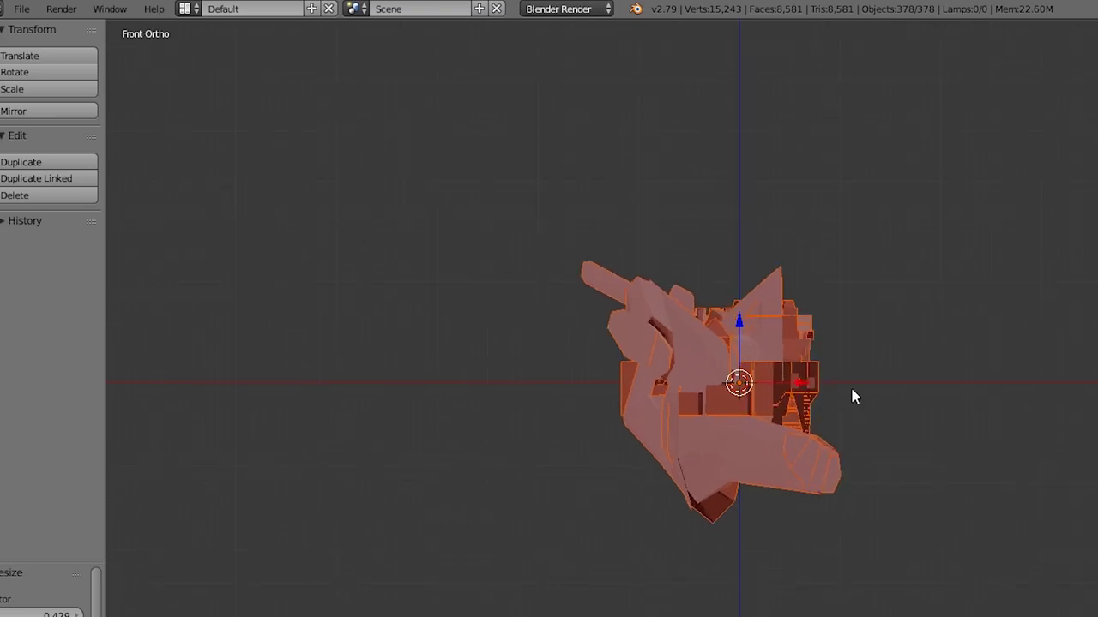
Toggle Shadeless off and back on for the material of one castle mesh piece
{"action": "right_click", "coordinate": [849, 388]}
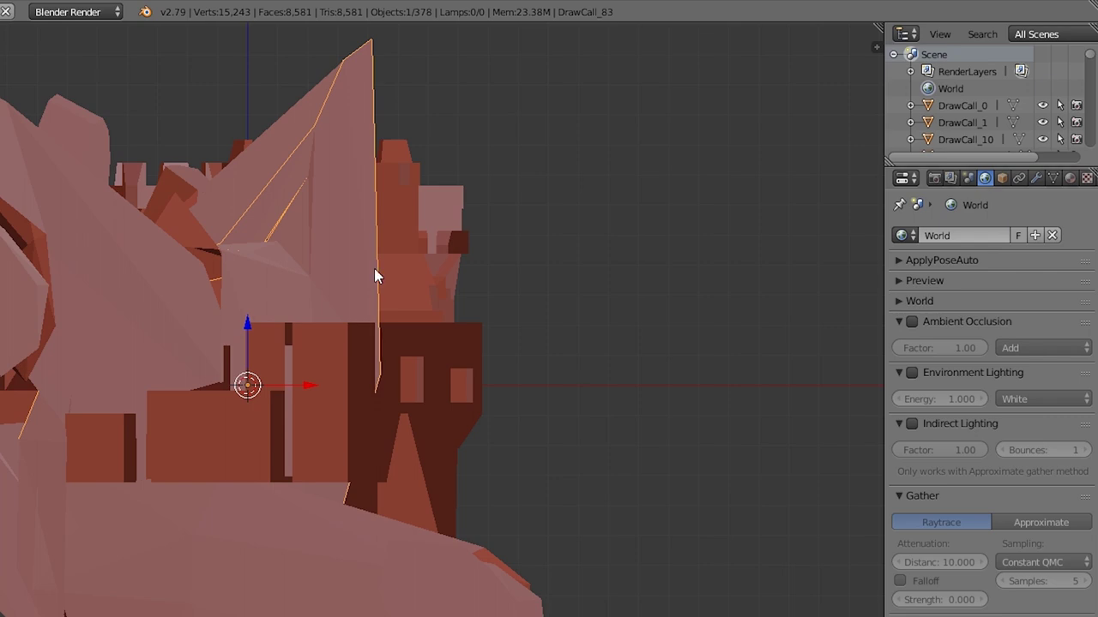
{"action": "left_click", "coordinate": [1069, 178]}
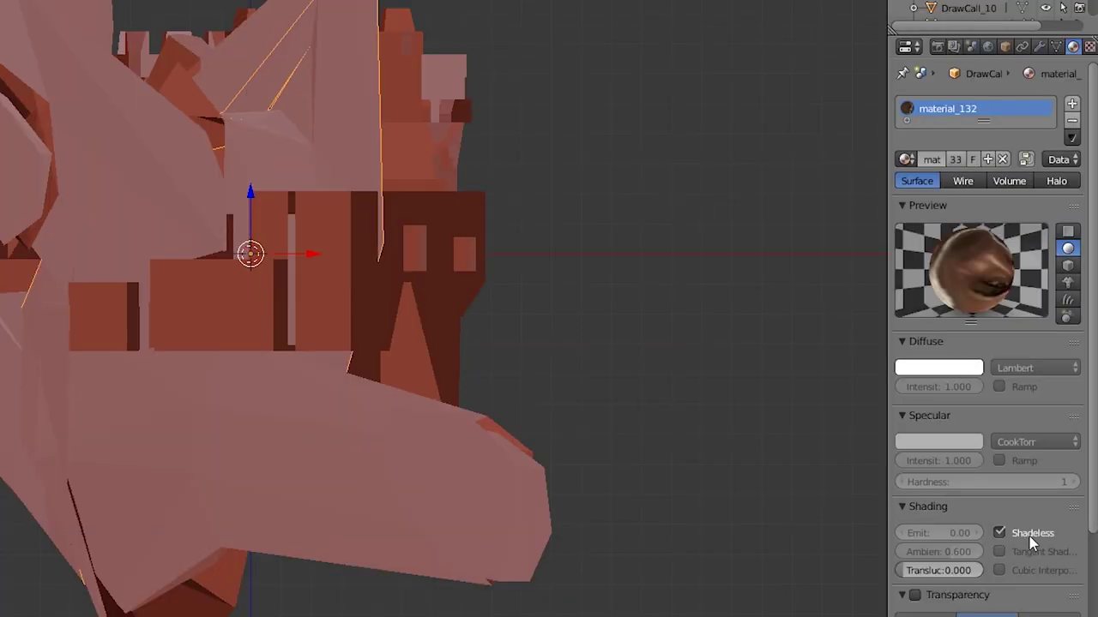
{"action": "left_click", "coordinate": [1006, 533]}
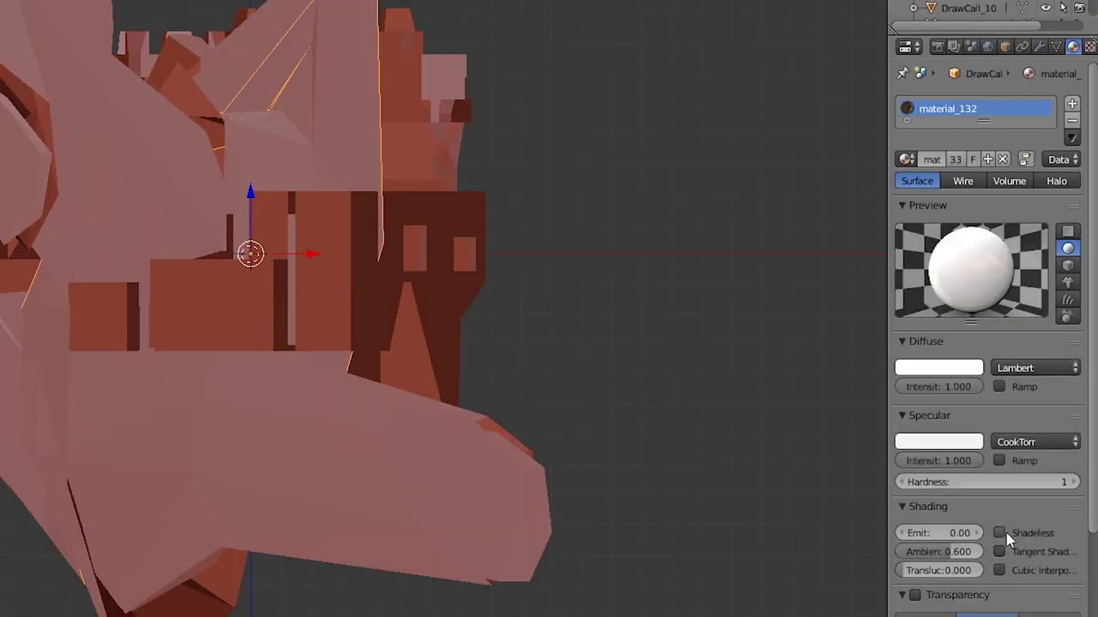
{"action": "left_click", "coordinate": [1006, 532]}
{"action": "left_click", "coordinate": [1006, 533]}
{"action": "left_click", "coordinate": [1006, 533]}
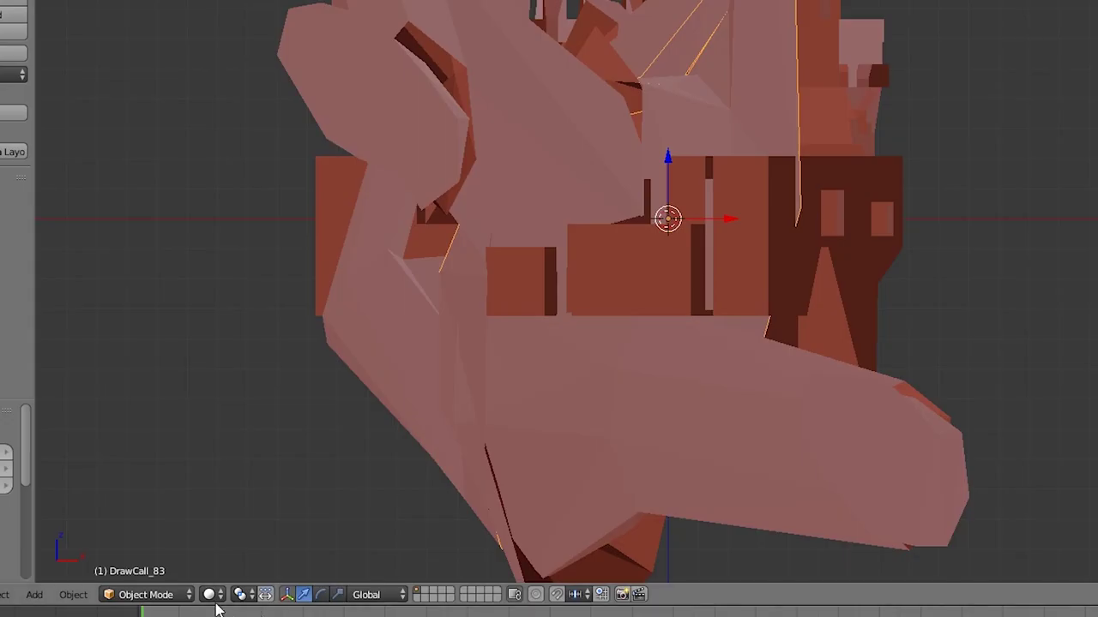
Set the viewport shading to Material to display the textures on the castle model
{"action": "left_click", "coordinate": [210, 594]}
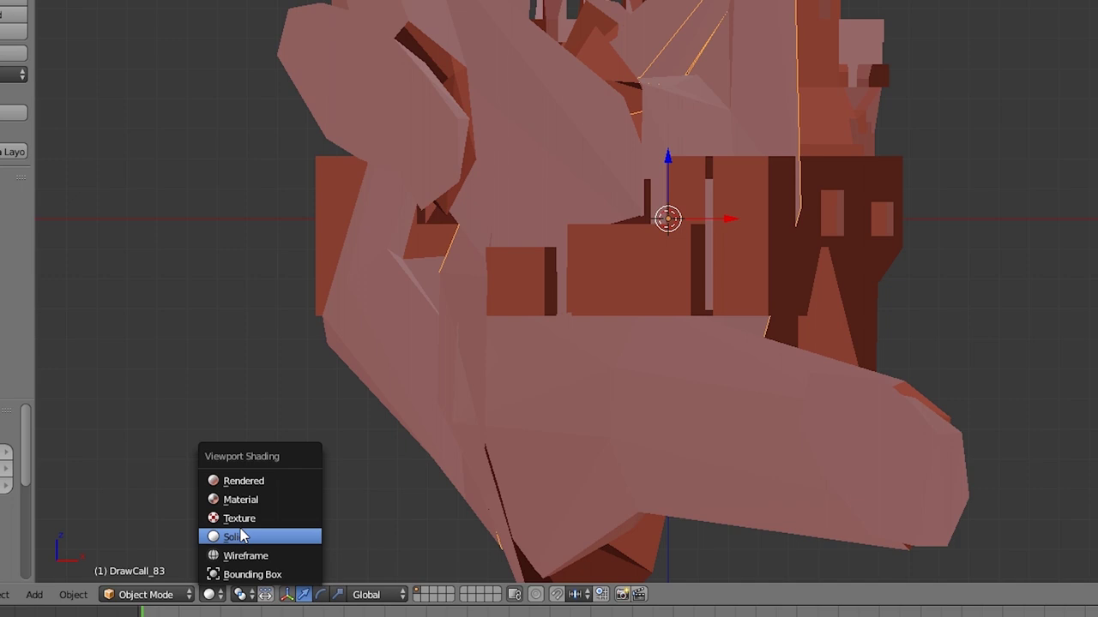
{"action": "left_click", "coordinate": [245, 503]}
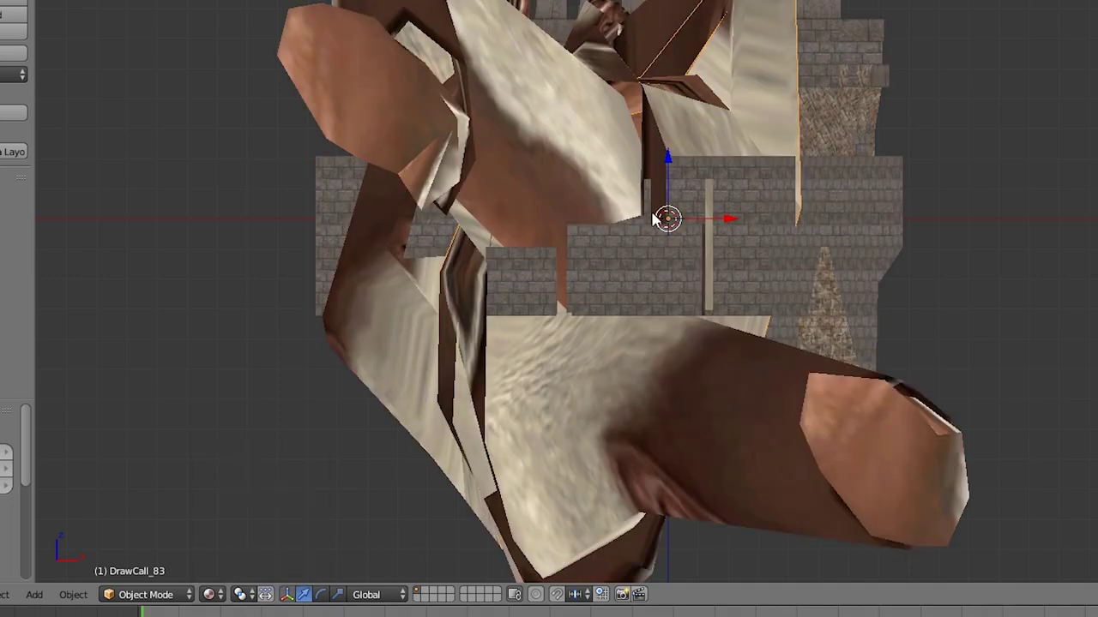
{"action": "scroll", "coordinate": [653, 215], "scroll_direction": "up", "scroll_amount": 1}
{"action": "scroll", "coordinate": [653, 215], "scroll_direction": "down", "scroll_amount": 1}
{"action": "mouse_move", "coordinate": [652, 216]}
{"action": "left_mouse_down"}
{"action": "mouse_move", "coordinate": [665, 176]}
{"action": "mouse_move", "coordinate": [607, 230]}
{"action": "mouse_move", "coordinate": [600, 326]}
{"action": "left_mouse_up"}
{"action": "key", "text": "KP_4"}
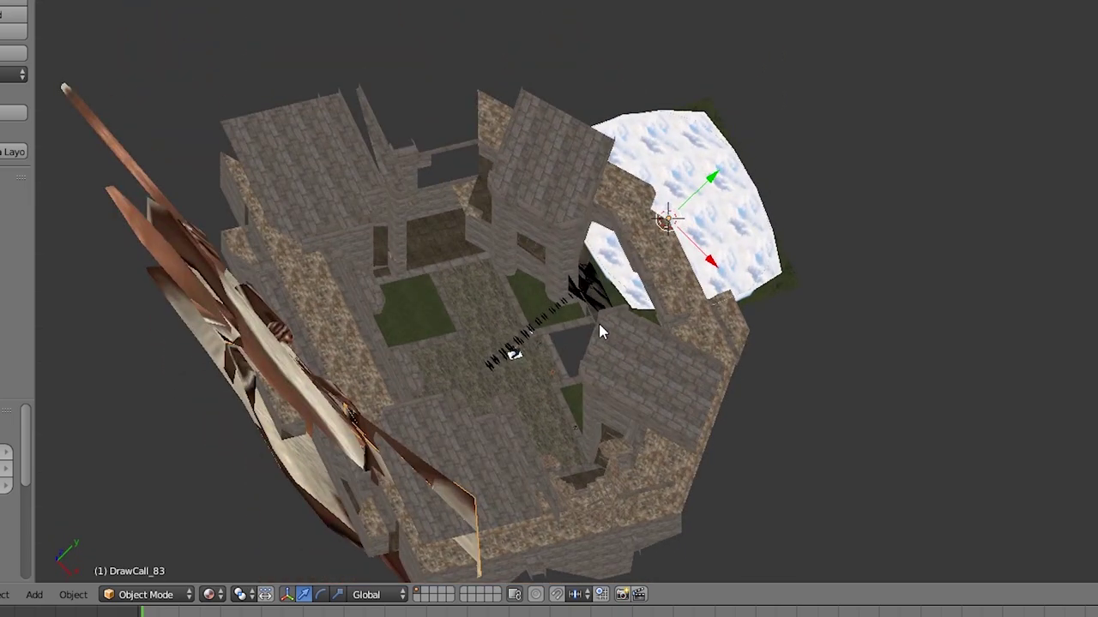
Stretch all objects of the castle model along the global Y axis in top view and deselect everything
{"action": "key", "text": "KP_7"}
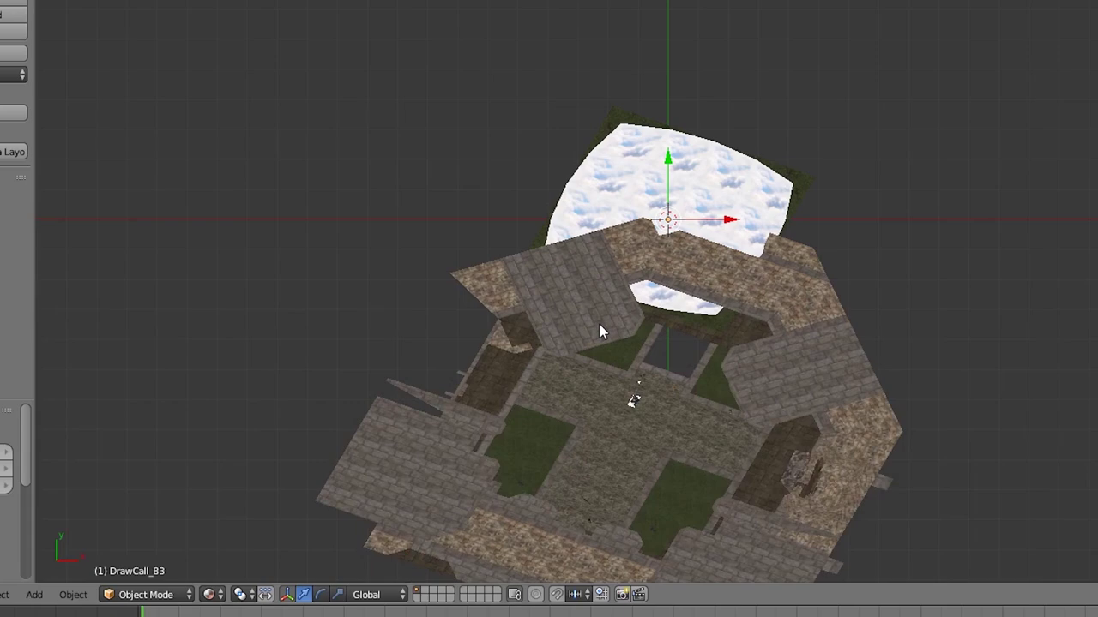
{"action": "key", "text": "a"}
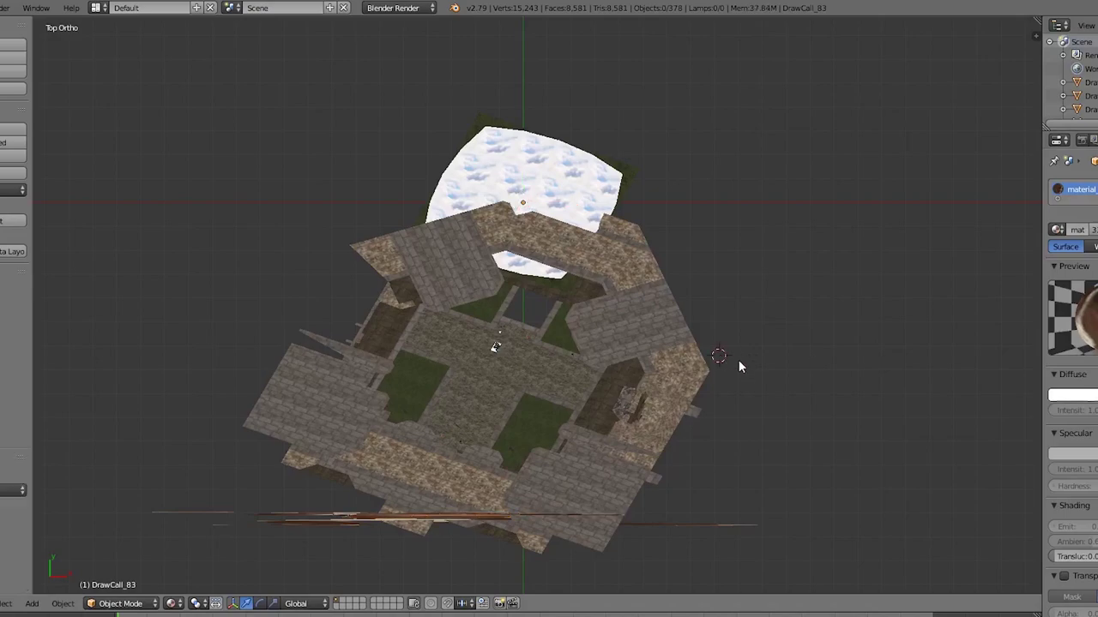
{"action": "key", "text": "a"}
{"action": "key", "text": "s"}
{"action": "key", "text": "y"}
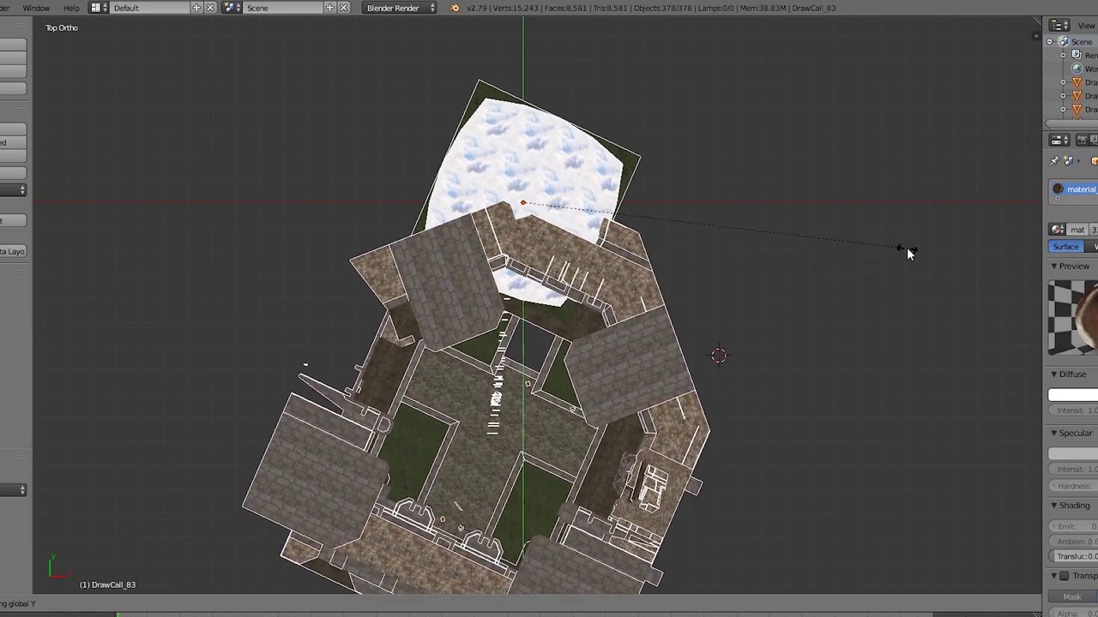
{"action": "left_click", "coordinate": [900, 260]}
{"action": "left_click_drag", "start_coordinate": [765, 415], "coordinate": [754, 171]}
{"action": "key", "text": "a"}
Switch to perspective view and examine the castle courtyard and the captured player character up close
{"action": "left_click_drag", "start_coordinate": [755, 223], "coordinate": [693, 461]}
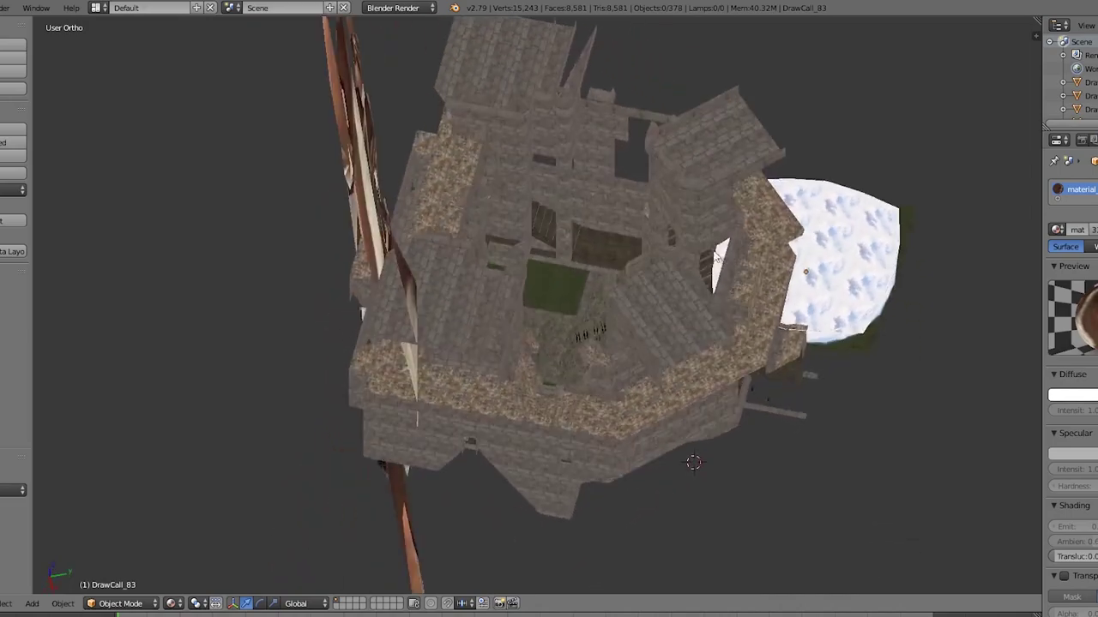
{"action": "scroll", "coordinate": [652, 250], "scroll_direction": "up", "scroll_amount": 6}
{"action": "key", "text": "KP_5"}
{"action": "scroll", "coordinate": [663, 319], "scroll_direction": "up", "scroll_amount": 5}
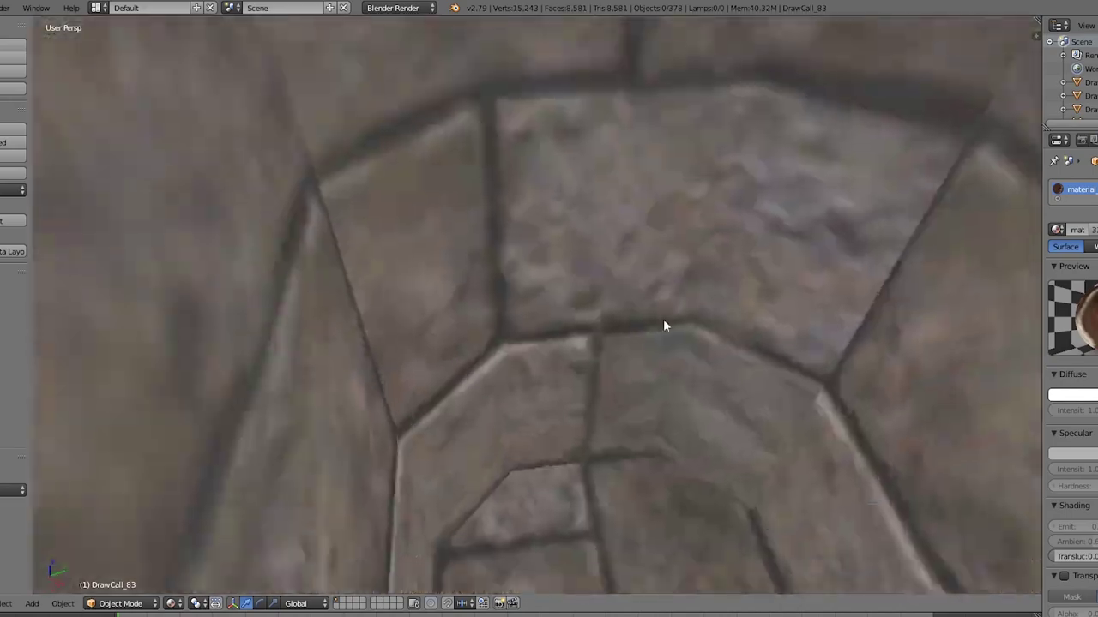
{"action": "left_click_drag", "start_coordinate": [668, 327], "coordinate": [697, 329]}
{"action": "left_click_drag", "start_coordinate": [614, 287], "coordinate": [657, 225]}
{"action": "left_click_drag", "start_coordinate": [449, 390], "coordinate": [477, 389]}
{"action": "right_click", "coordinate": [534, 364]}
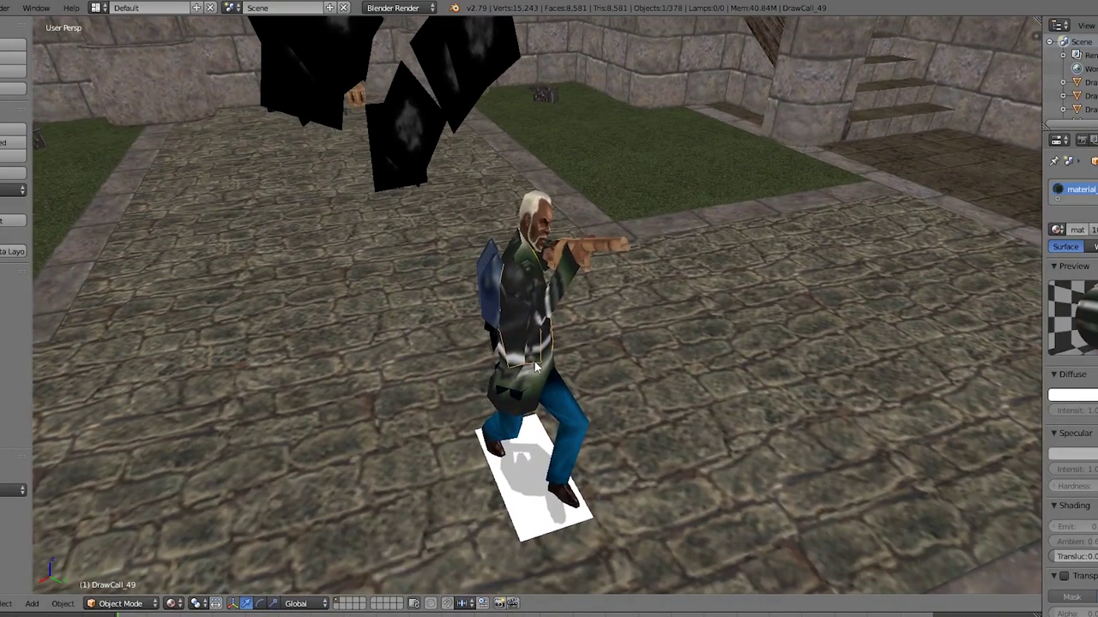
{"action": "left_click_drag", "start_coordinate": [534, 363], "coordinate": [517, 357]}
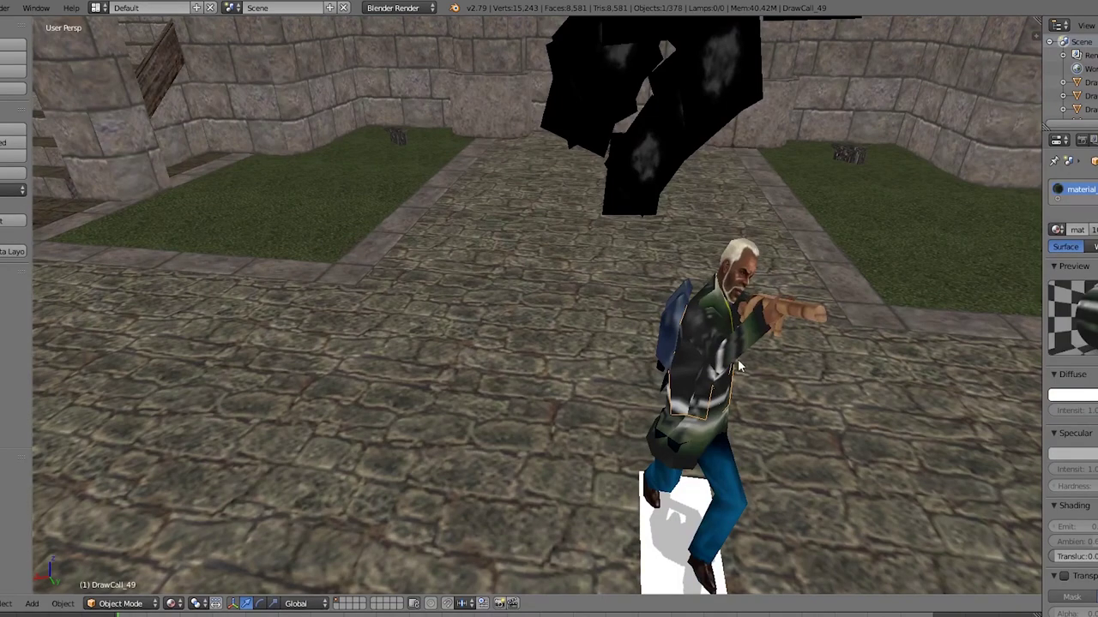
Examine the black effect planes, the courtyard items and walls, and the whole castle from outside
{"action": "left_click_drag", "start_coordinate": [769, 368], "coordinate": [485, 277]}
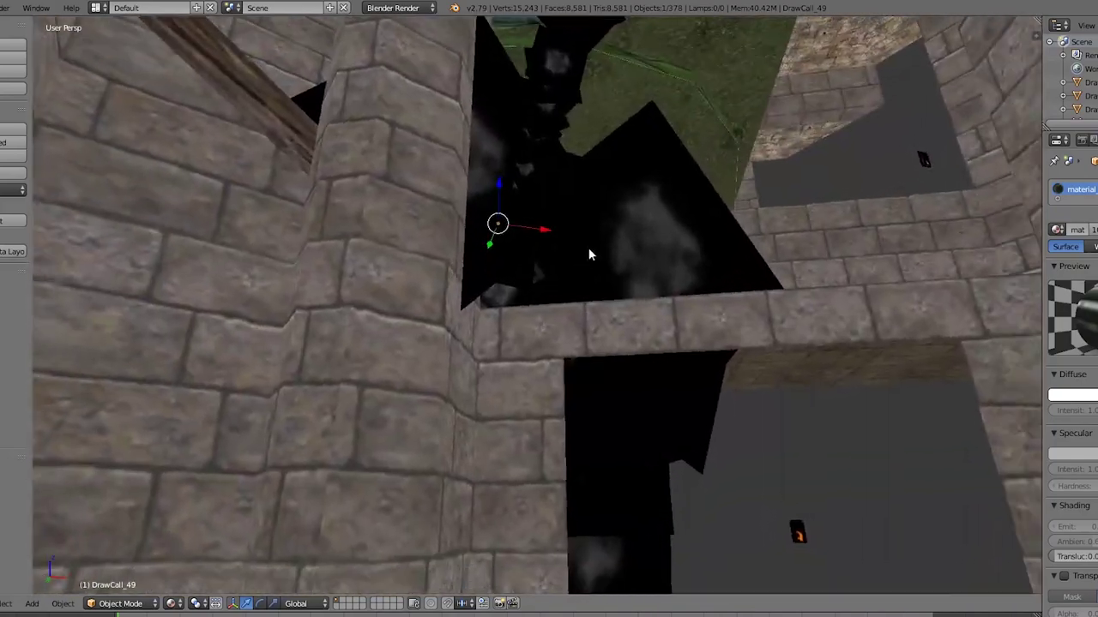
{"action": "left_click_drag", "start_coordinate": [541, 241], "coordinate": [840, 304]}
{"action": "left_click_drag", "start_coordinate": [567, 241], "coordinate": [634, 253]}
{"action": "scroll", "coordinate": [634, 253], "scroll_direction": "down", "scroll_amount": 3}
{"action": "left_click_drag", "start_coordinate": [483, 199], "coordinate": [49, 442]}
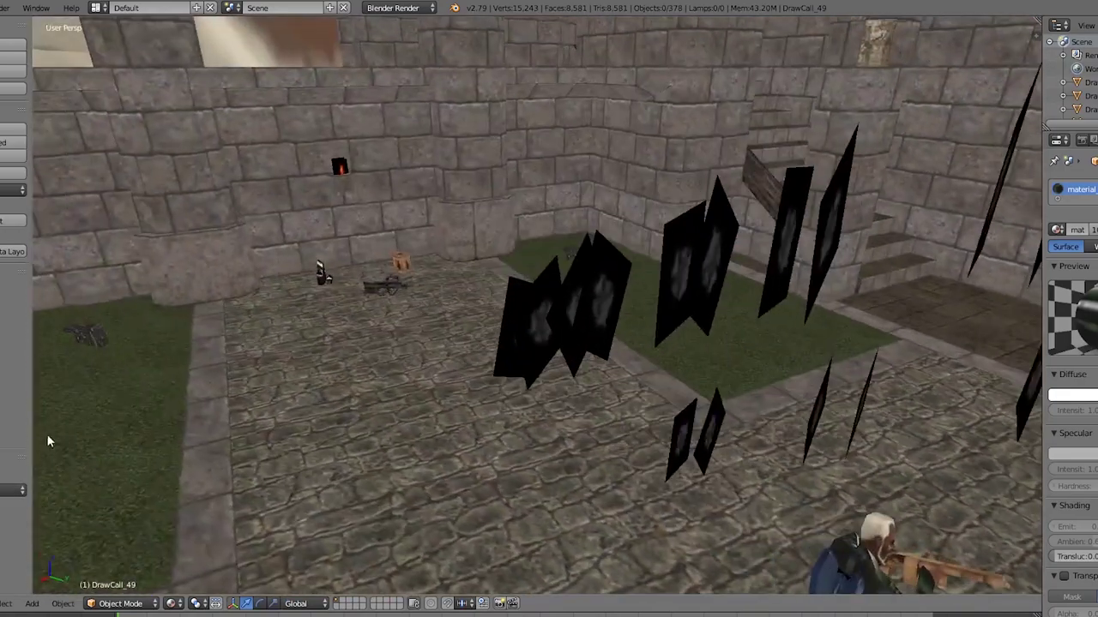
{"action": "left_click_drag", "start_coordinate": [330, 275], "coordinate": [567, 361]}
{"action": "scroll", "coordinate": [644, 307], "scroll_direction": "down", "scroll_amount": 1}
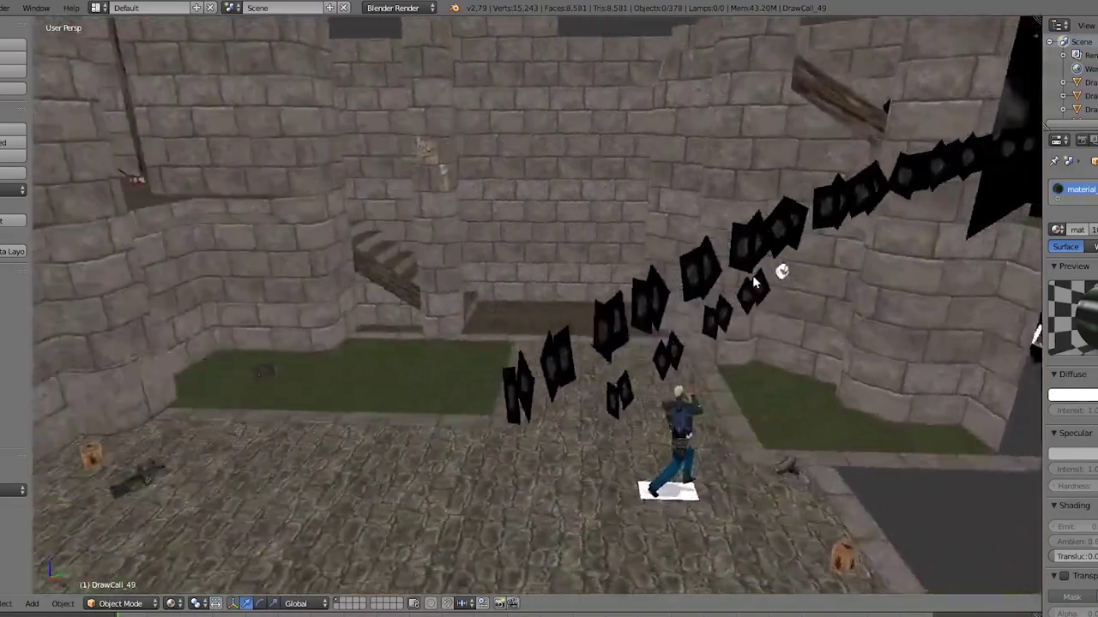
{"action": "scroll", "coordinate": [675, 289], "scroll_direction": "down", "scroll_amount": 3}
{"action": "scroll", "coordinate": [762, 284], "scroll_direction": "down", "scroll_amount": 4}
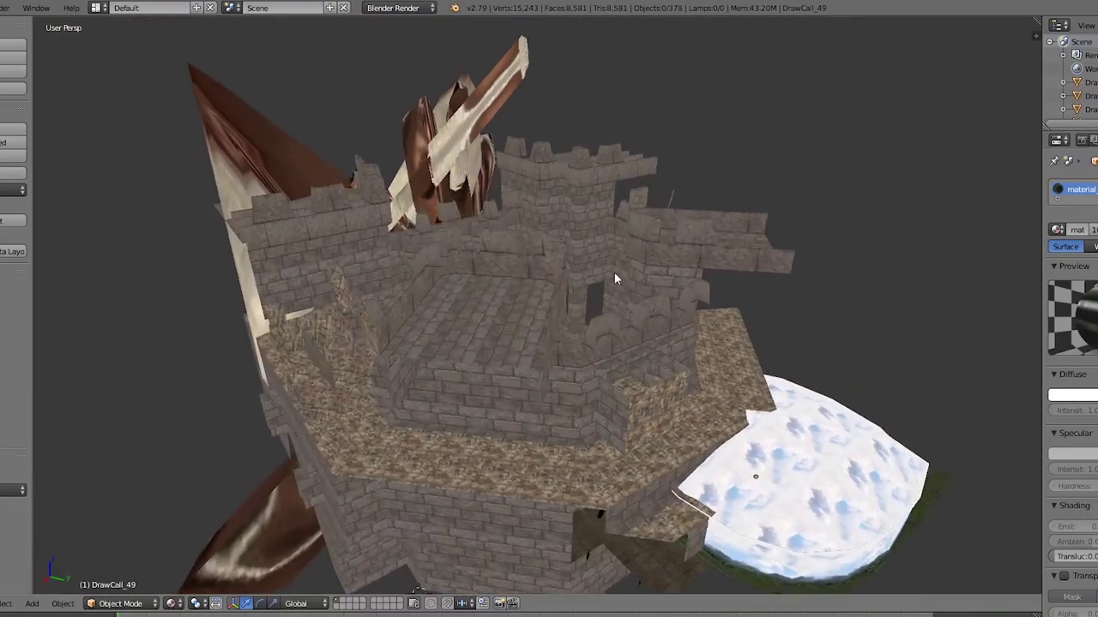